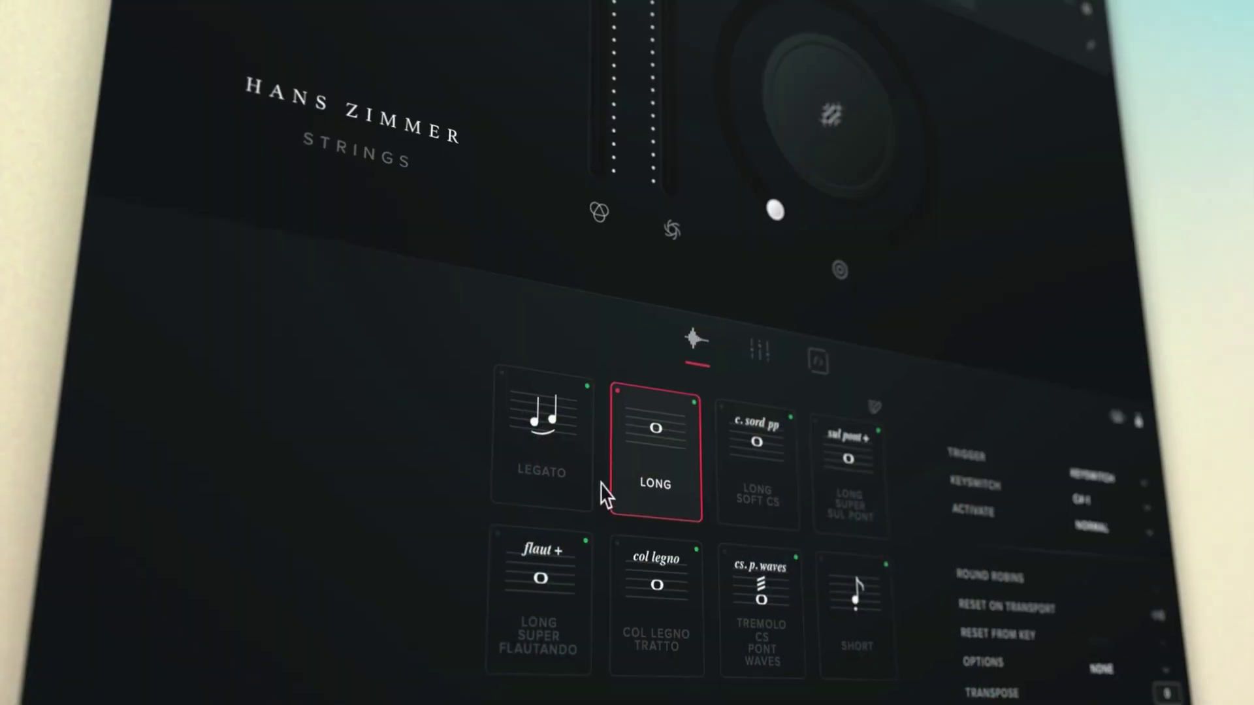
- Switch the Hans Zimmer Strings instrument to the Legato articulation and turn up its large dial
{"action": "left_click", "coordinate": [573, 487]}
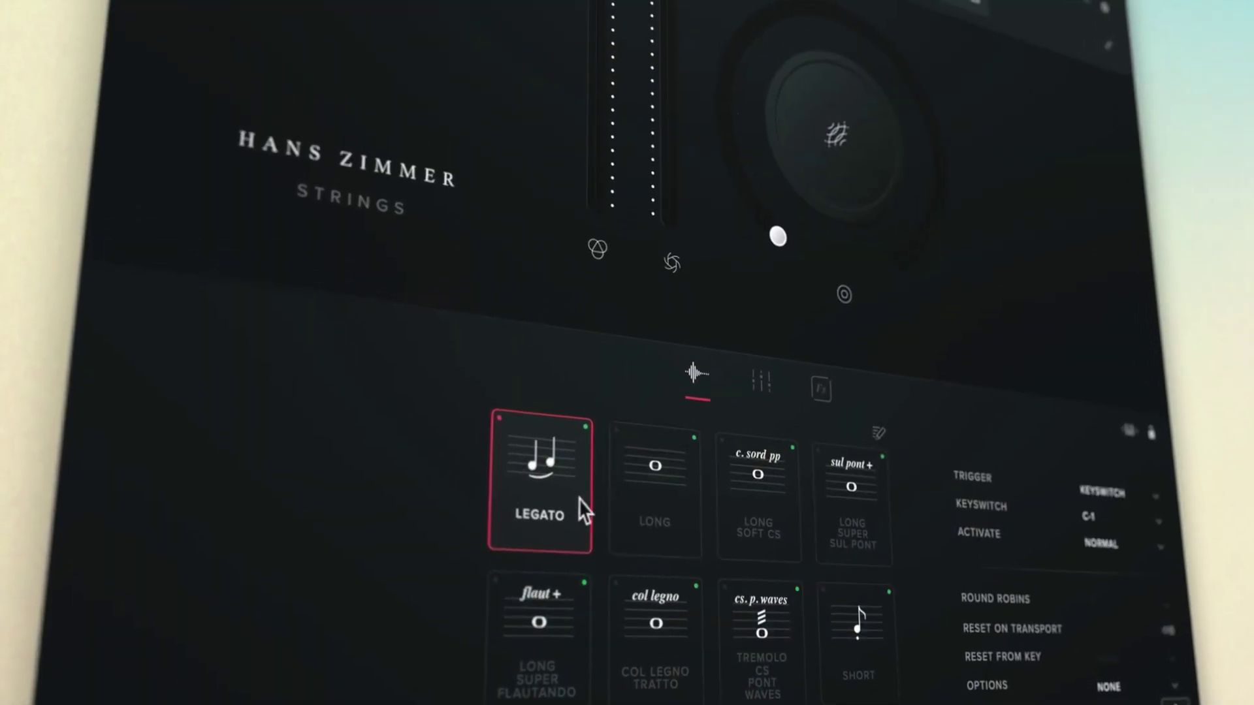
{"action": "left_click_drag", "start_coordinate": [777, 226], "coordinate": [791, 81]}
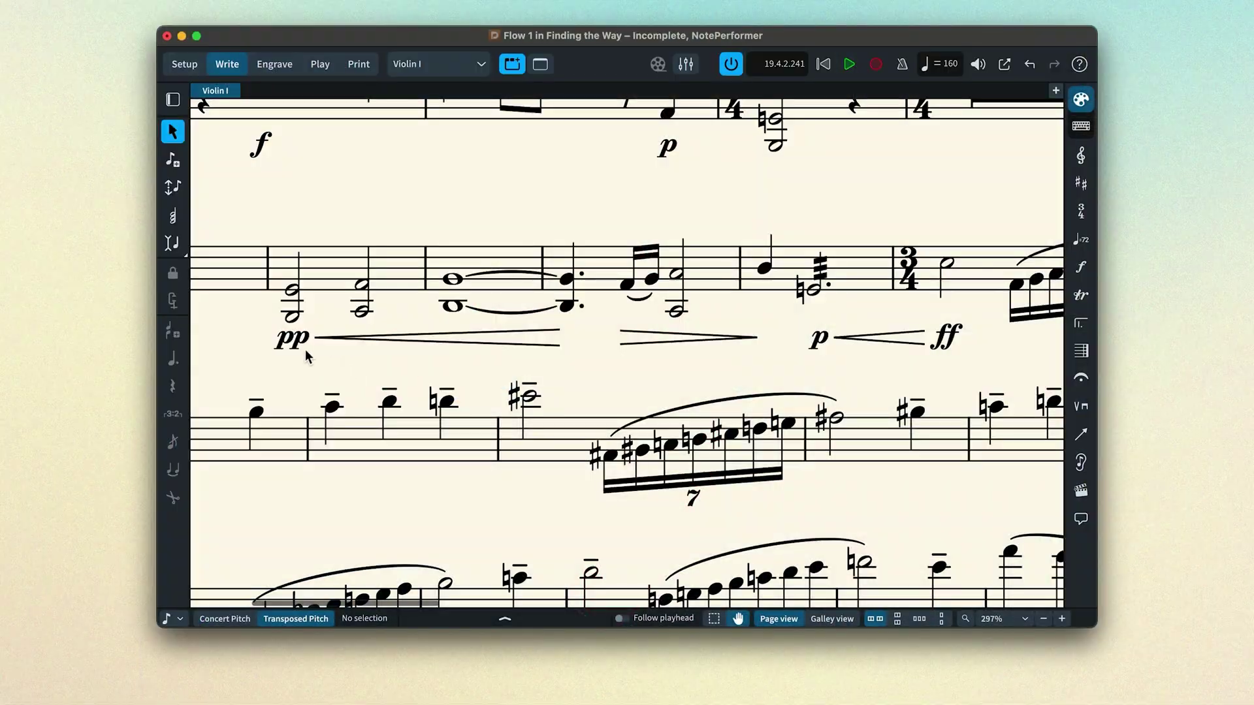
- Select the hairpin between p and ff in the Violin I part, and raise the BBC Symphony Orchestra horn's second slider above 56%
{"action": "left_click", "coordinate": [875, 341]}
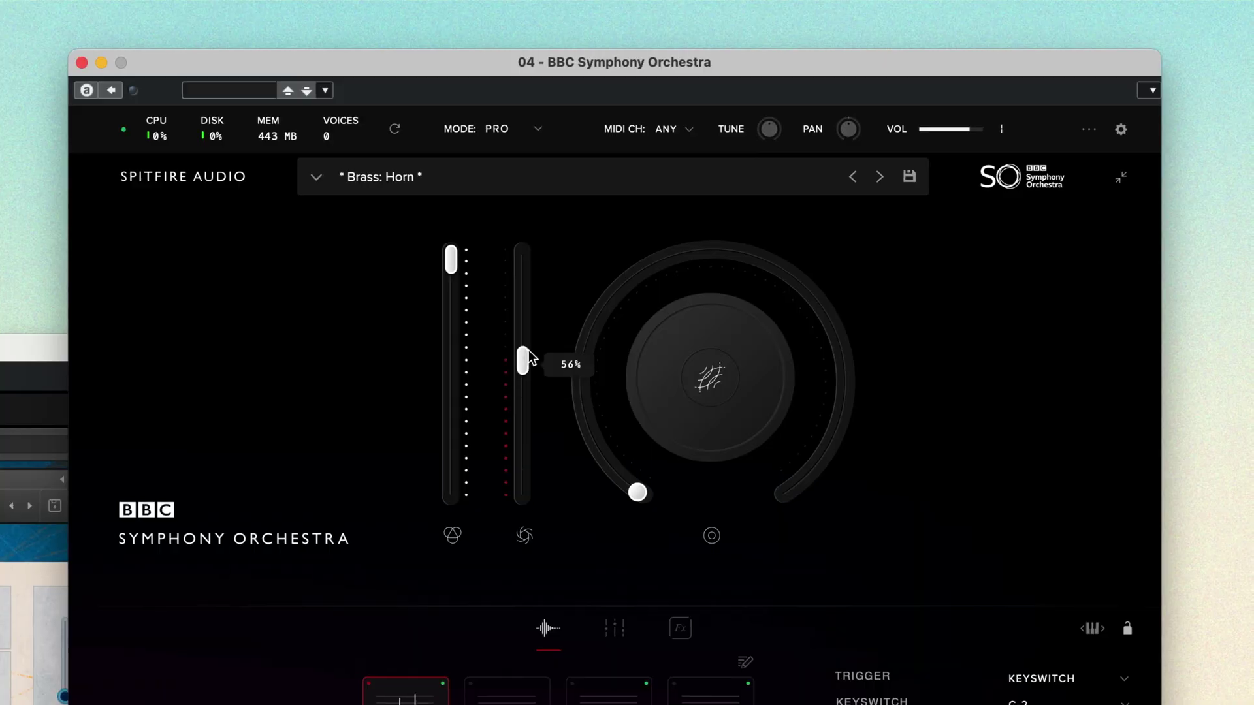
{"action": "left_click_drag", "start_coordinate": [520, 359], "coordinate": [521, 316]}
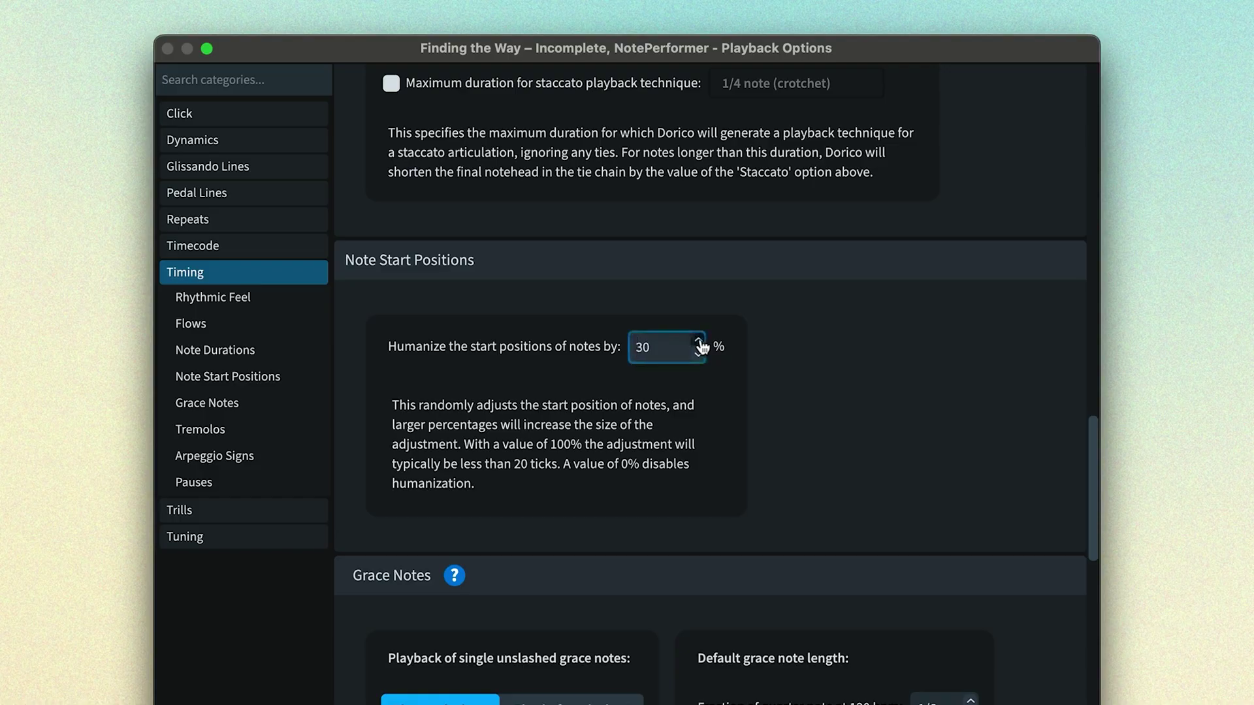
- Toggle the enforced gap between repeated notes of the same pitch in the Note Durations playback options
{"action": "left_click_drag", "start_coordinate": [1093, 486], "coordinate": [1095, 228]}
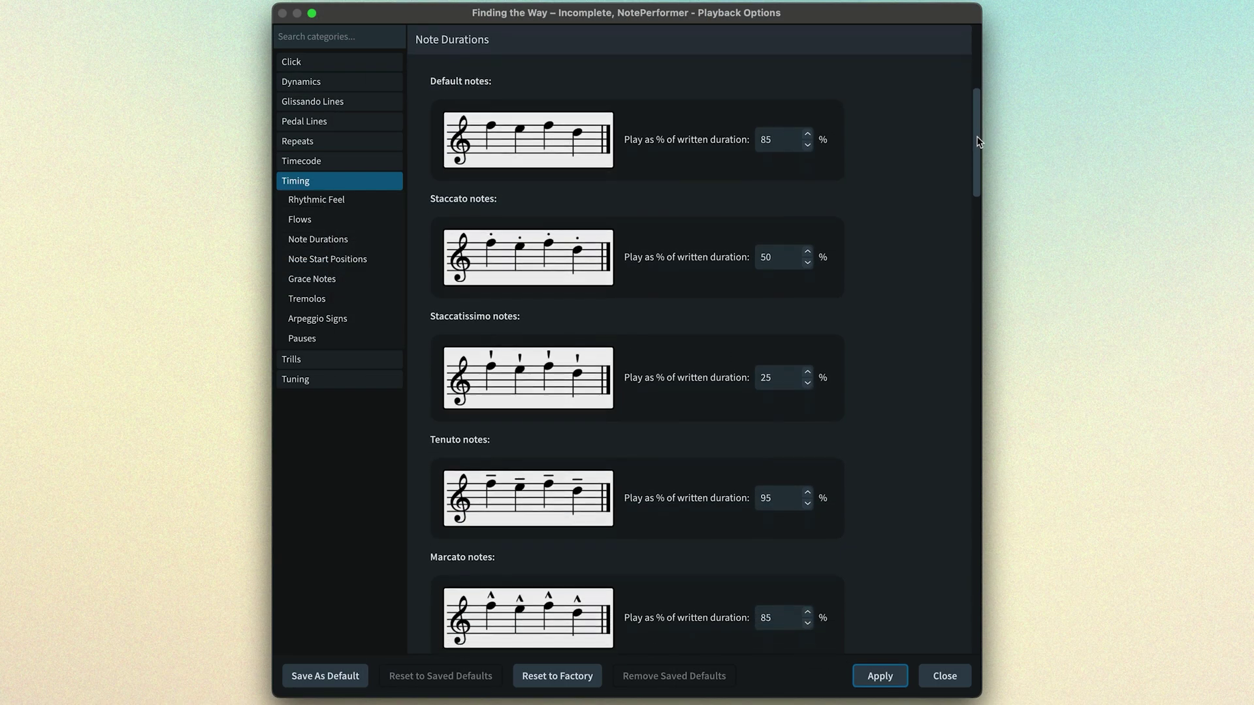
{"action": "left_click_drag", "start_coordinate": [977, 149], "coordinate": [978, 175]}
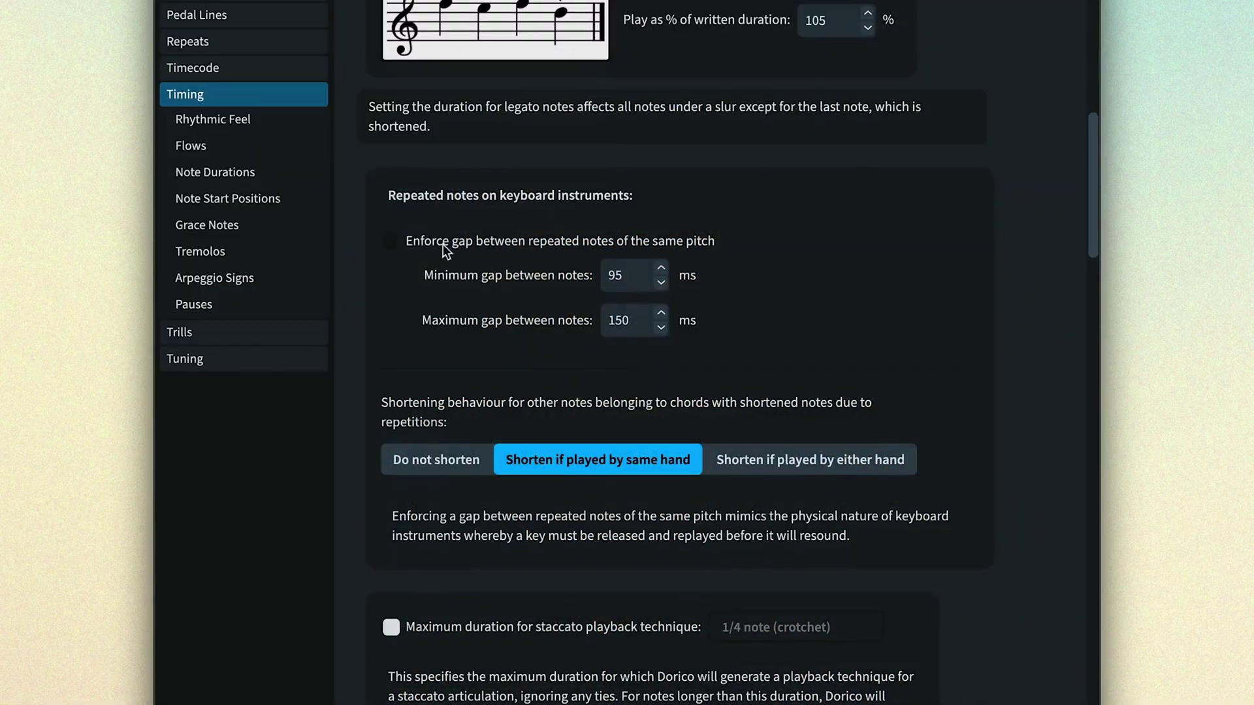
{"action": "left_click", "coordinate": [443, 245]}
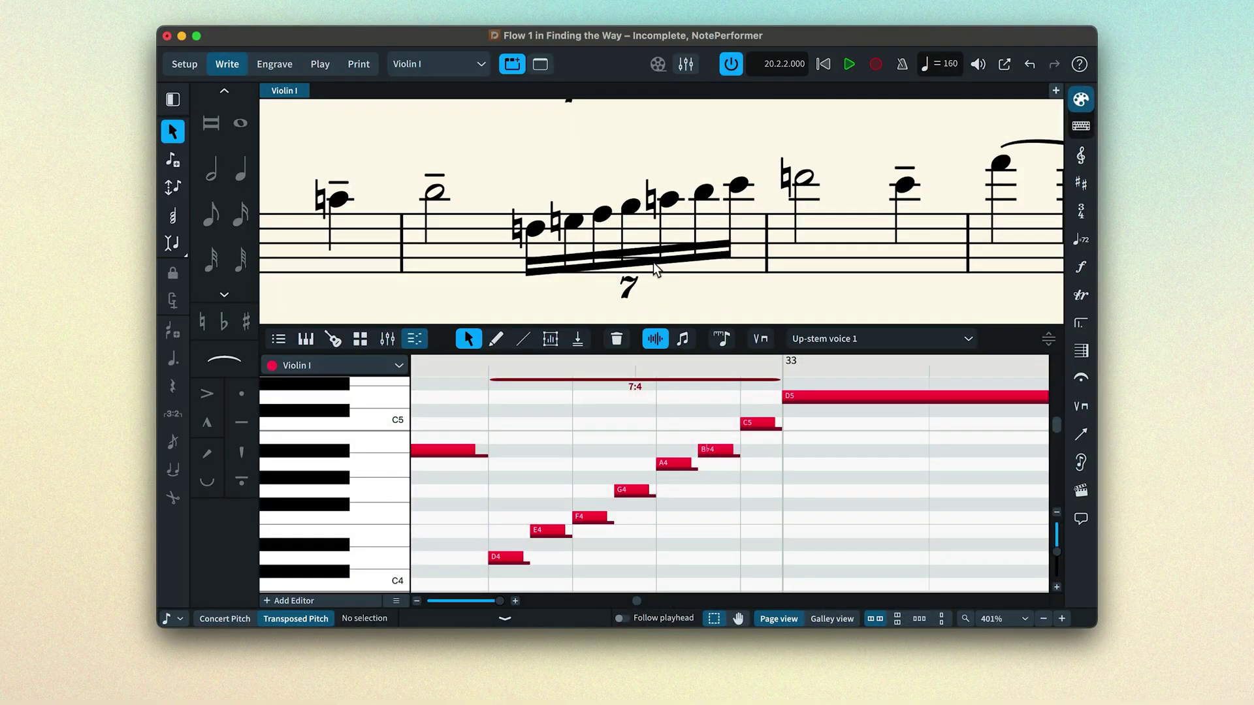
- Select the seven notes of the septuplet in bar 32 of Violin I and add a slur over them
{"action": "left_click", "coordinate": [654, 266]}
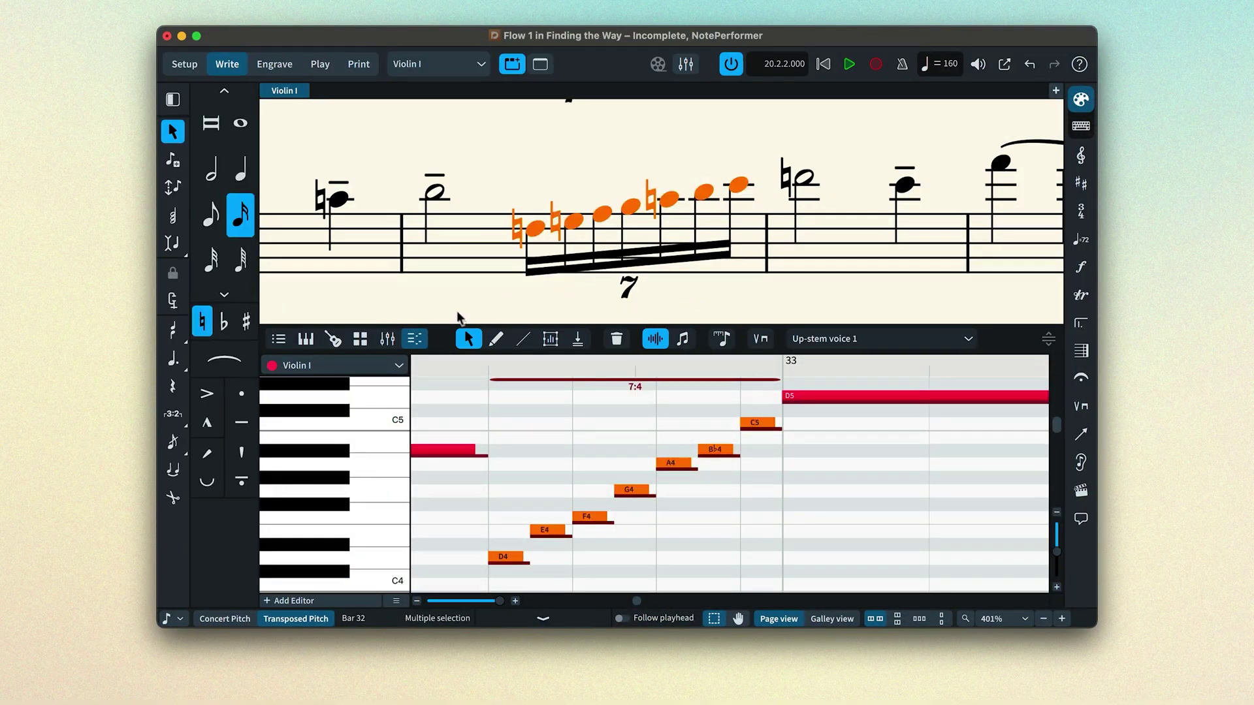
{"action": "left_click", "coordinate": [234, 367]}
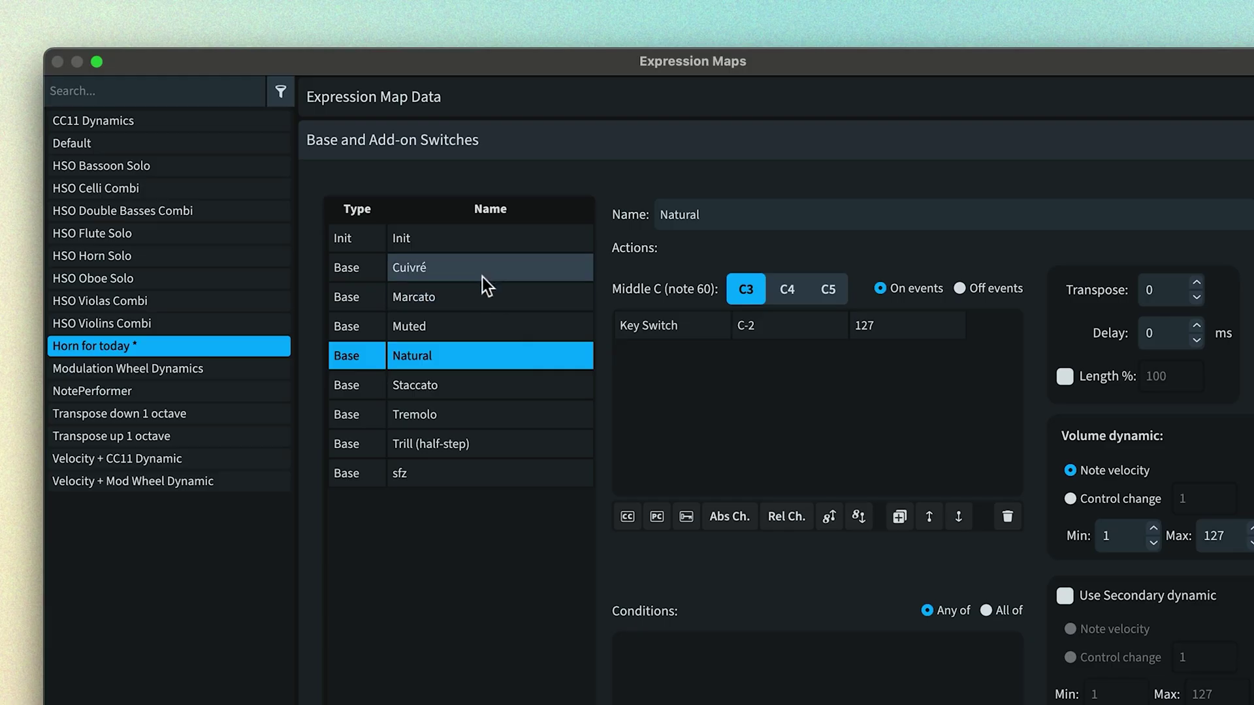
- Set the Cuivré switch's volume dynamic to Control change in the Horn for today expression map
{"action": "left_click", "coordinate": [480, 272]}
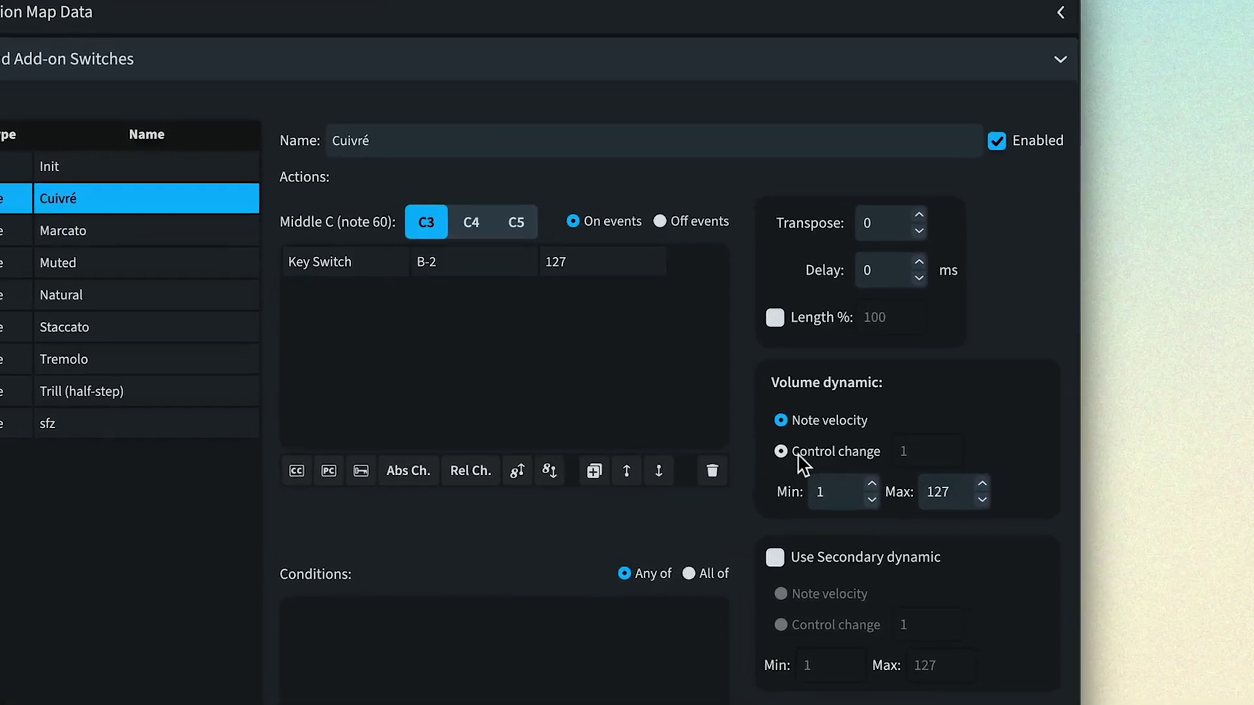
{"action": "left_click", "coordinate": [708, 439]}
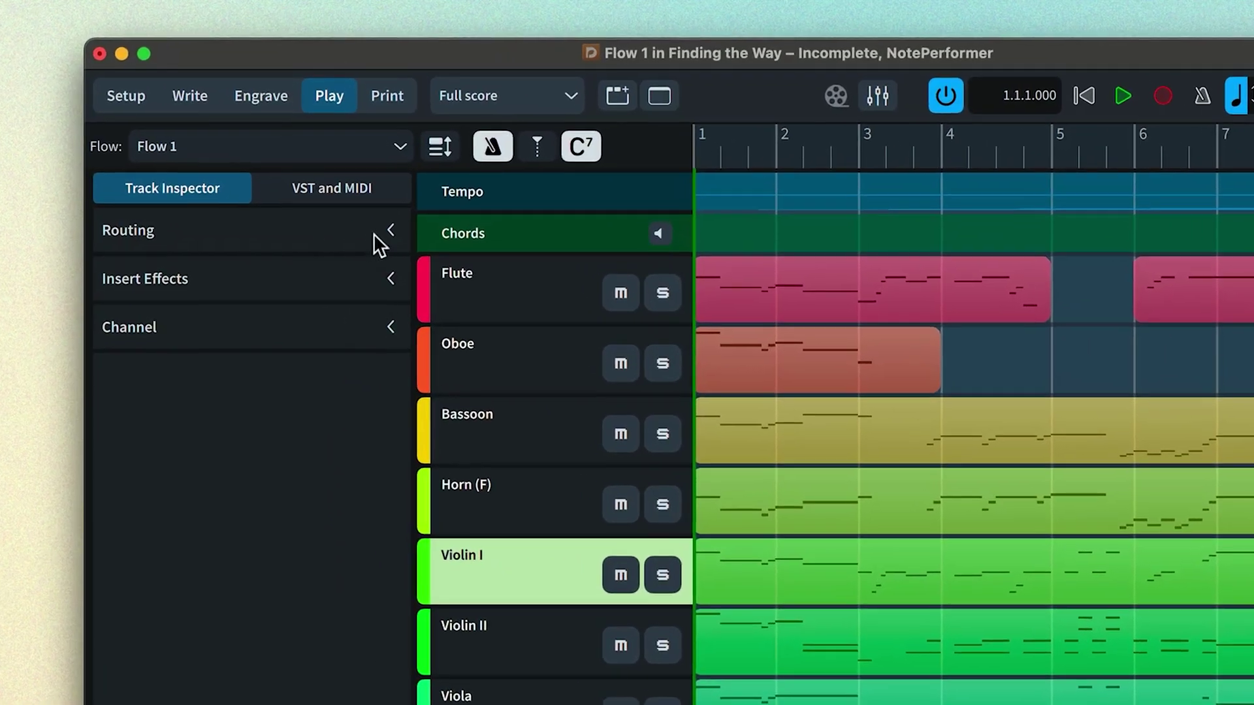
- Show the Violin I track's routing, check the available expression maps, and open the assigned map for editing
{"action": "left_click", "coordinate": [355, 171]}
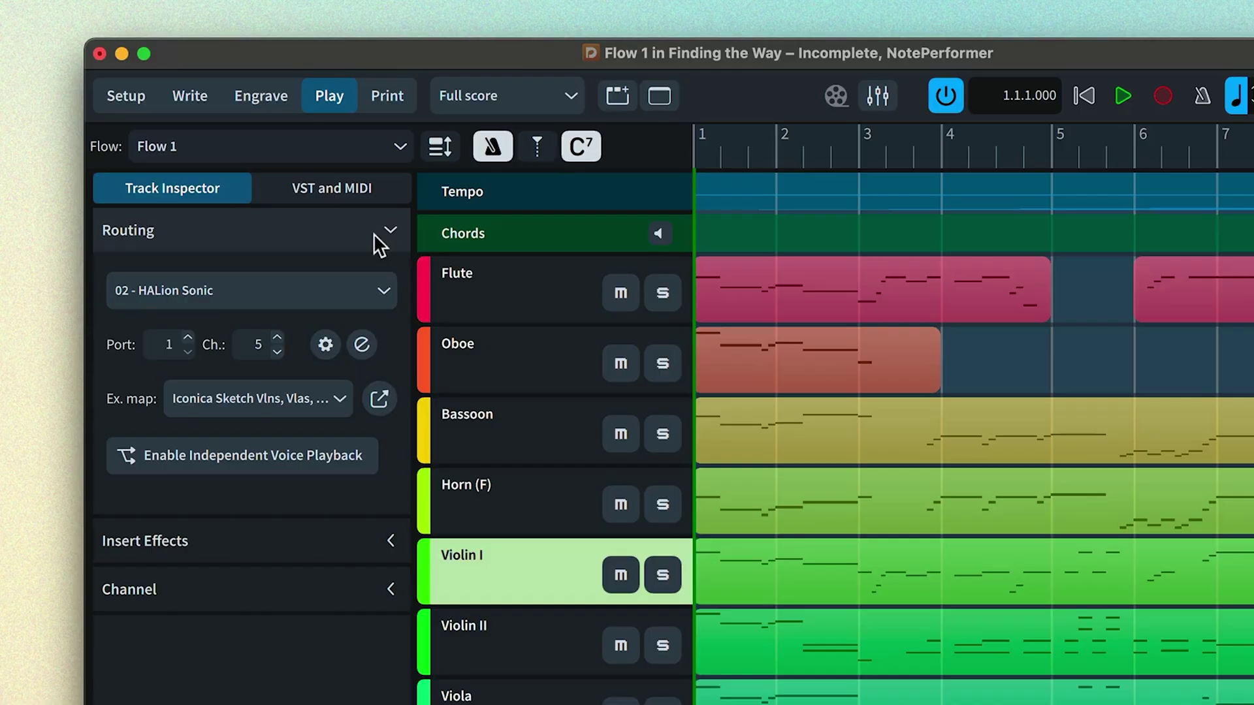
{"action": "left_click", "coordinate": [340, 398]}
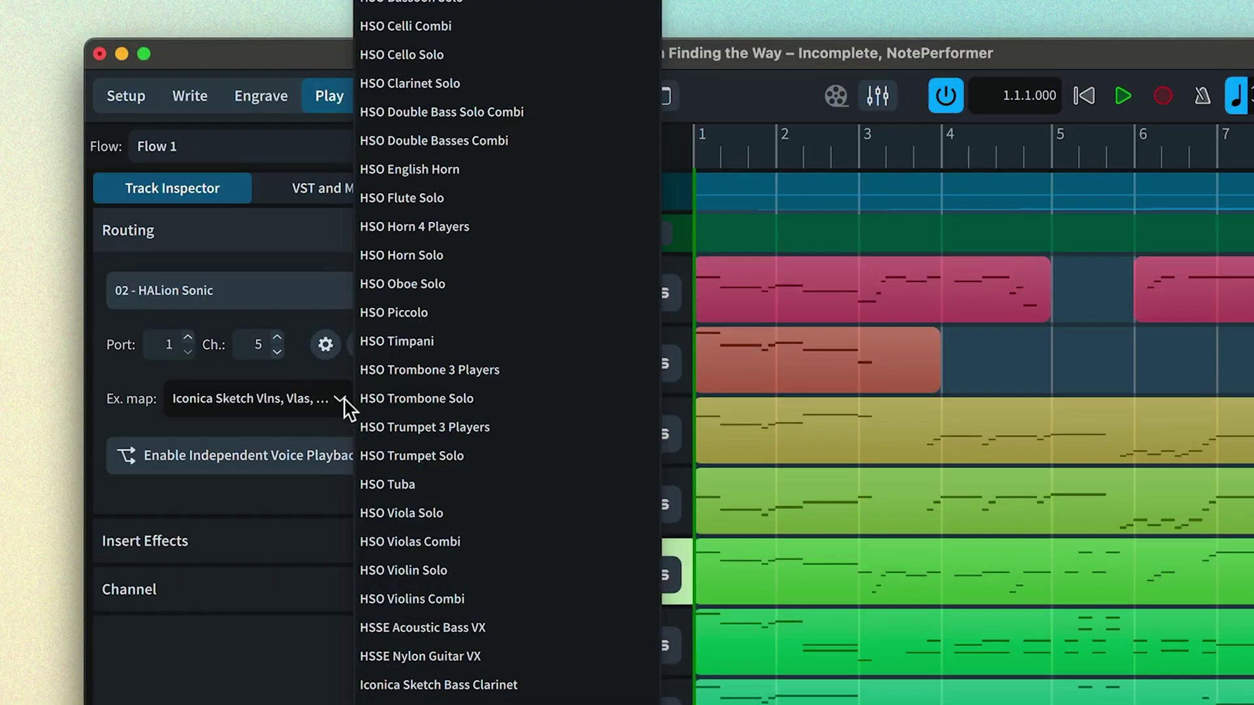
{"action": "left_click", "coordinate": [344, 397]}
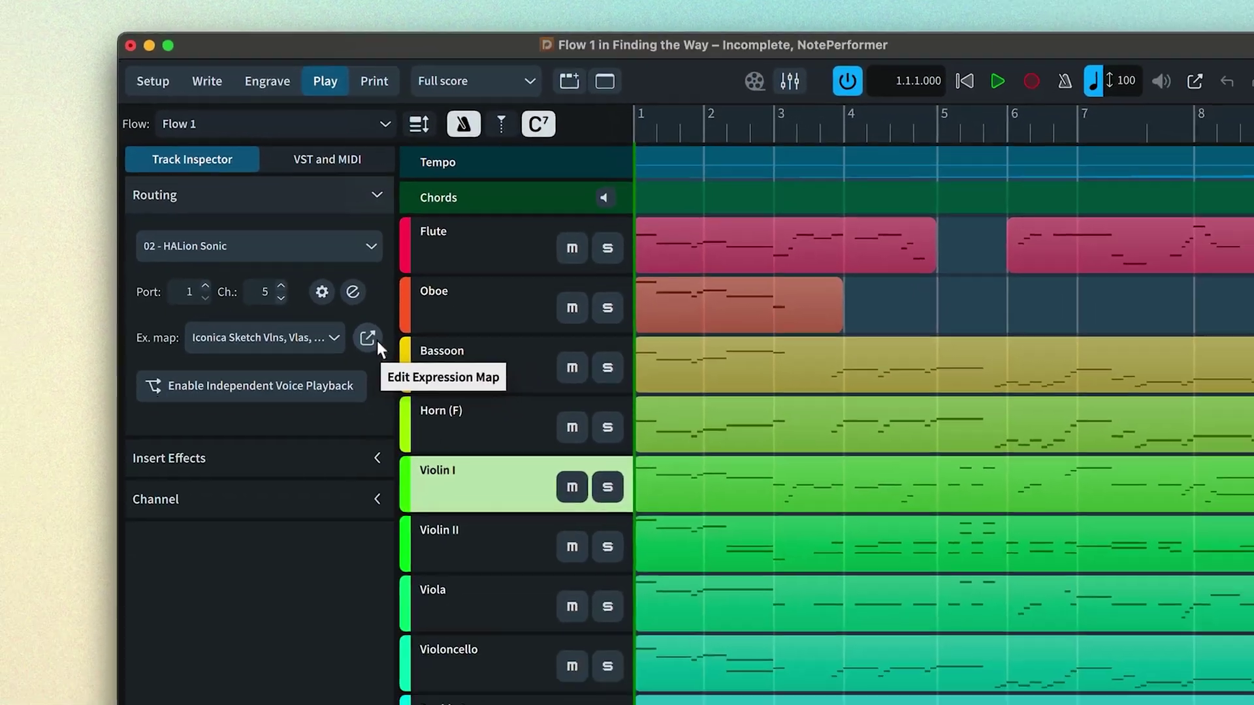
{"action": "left_click", "coordinate": [379, 398]}
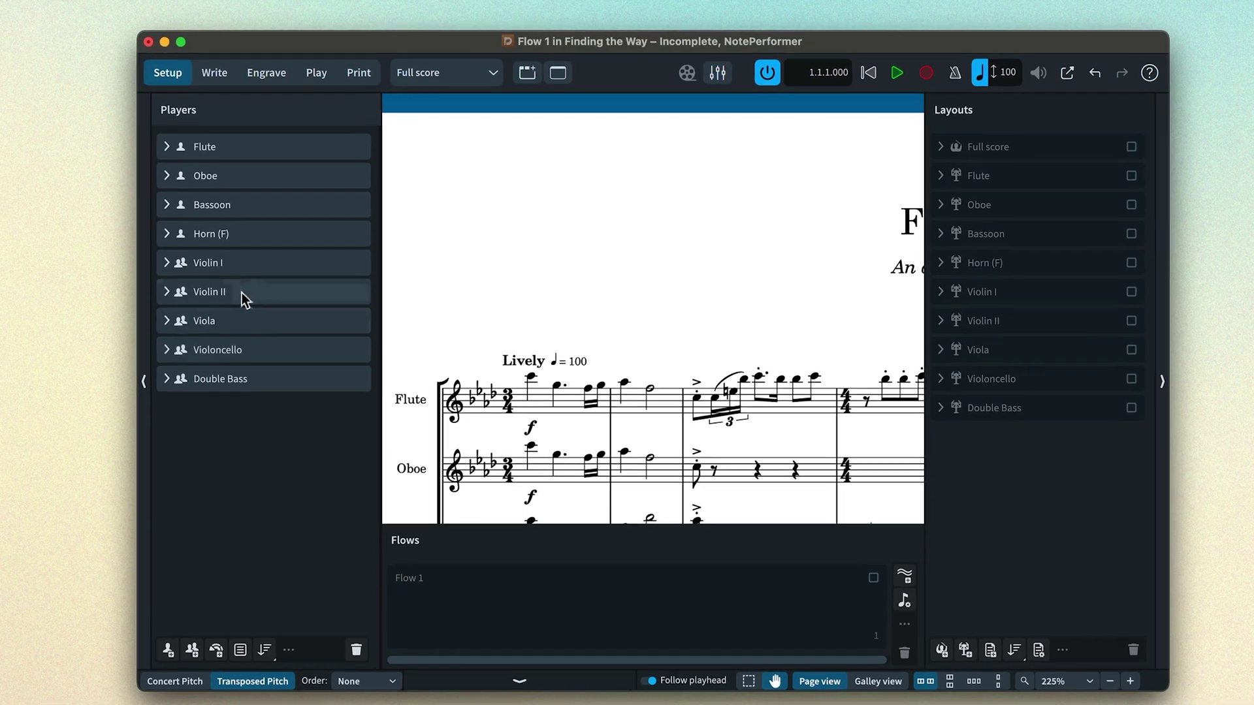
- Select the Violin I player in Setup mode
{"action": "left_click", "coordinate": [236, 267]}
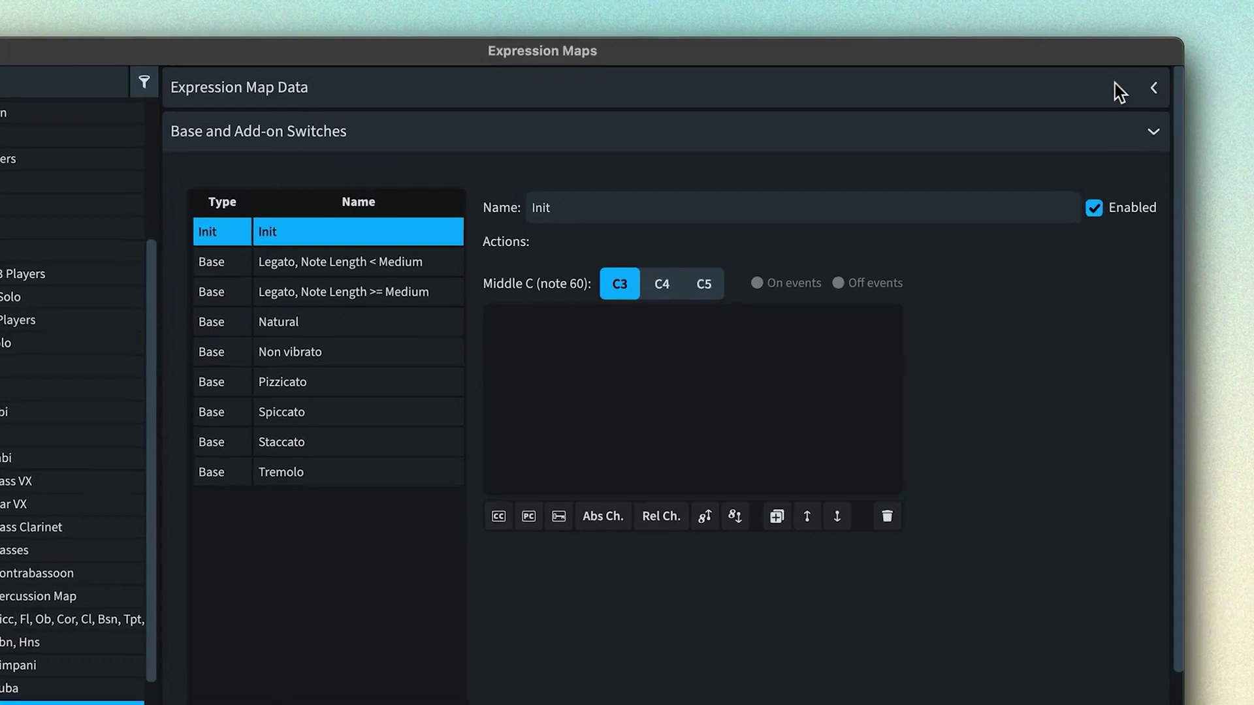
- Examine the Iconica Sketch Vlns, Vlas, Celli expression map's general data, including its microtonality playback choices and Apply Stage Template settings option
{"action": "left_click", "coordinate": [1100, 83]}
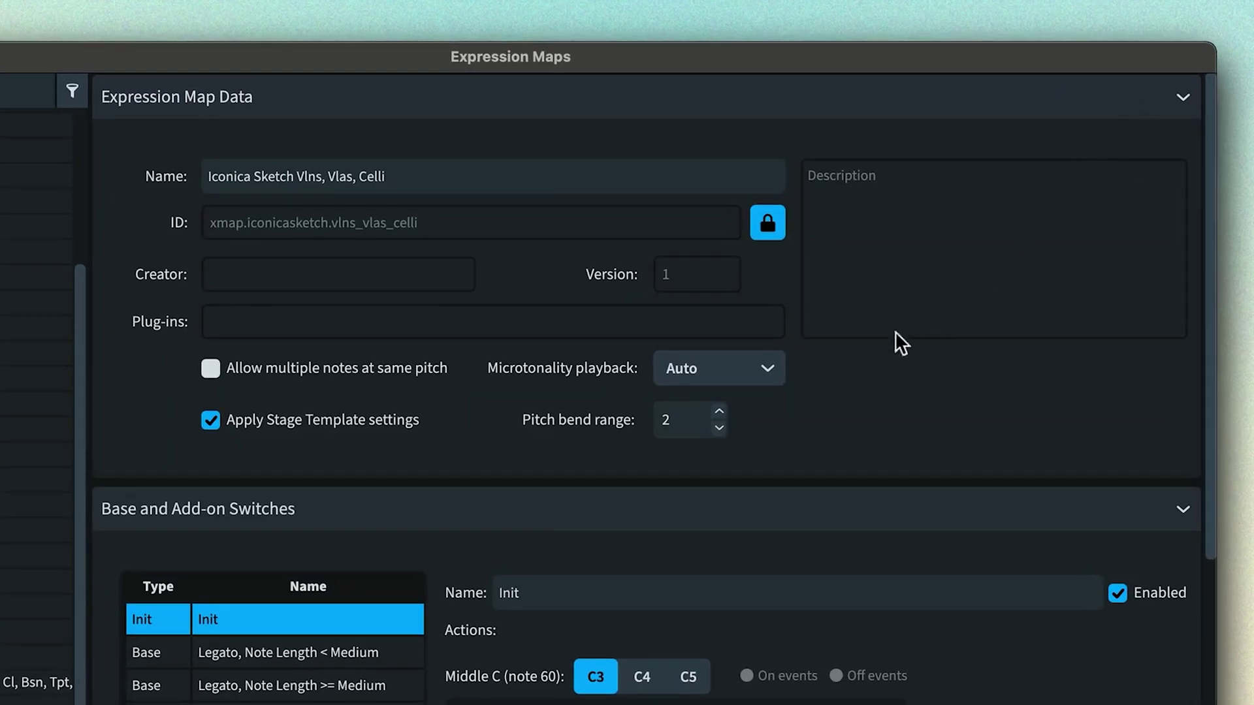
{"action": "left_click", "coordinate": [745, 375]}
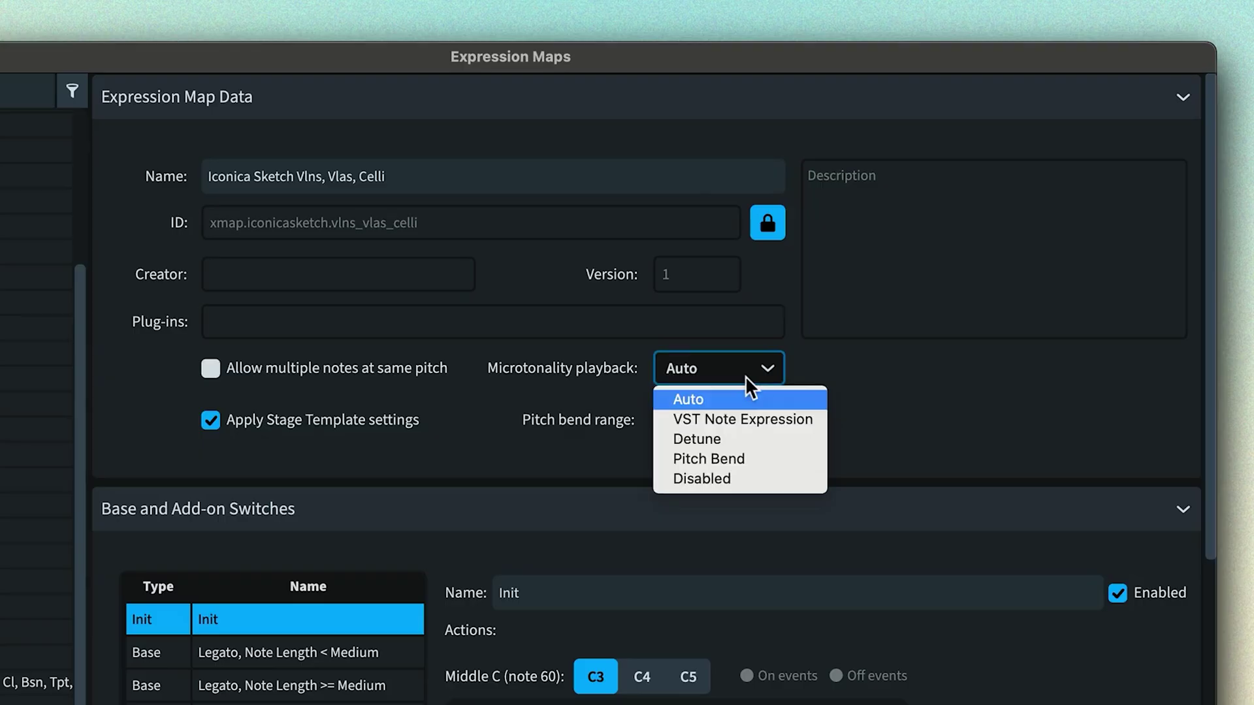
{"action": "left_click", "coordinate": [746, 375]}
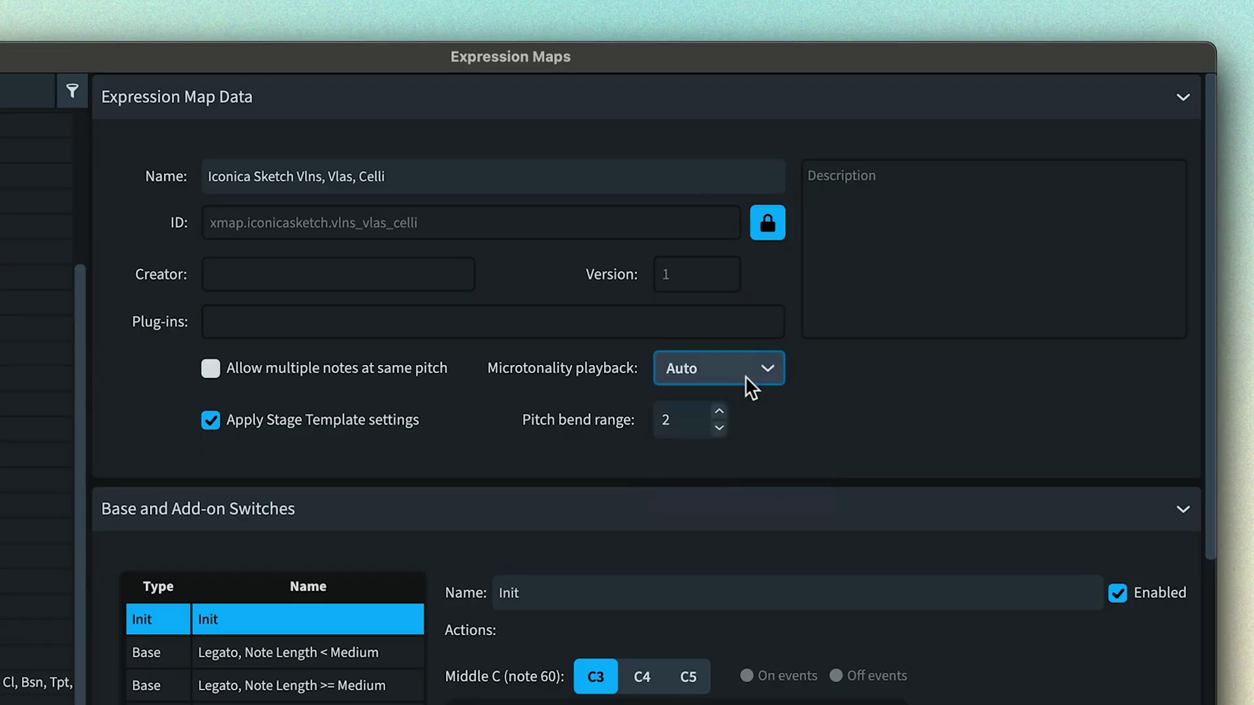
{"action": "left_click", "coordinate": [405, 421]}
{"action": "left_click", "coordinate": [405, 421]}
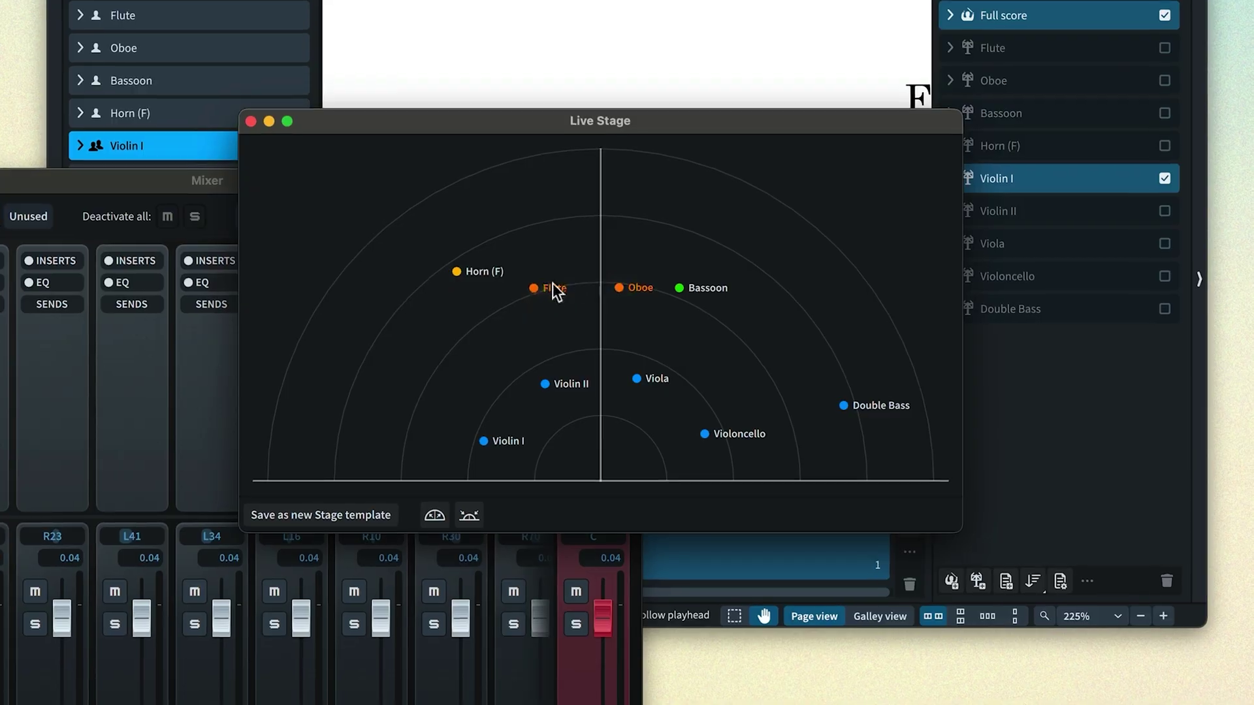
- Move the selected Flute and Oboe towards the front of the Live Stage
{"action": "left_click_drag", "start_coordinate": [553, 286], "coordinate": [545, 338]}
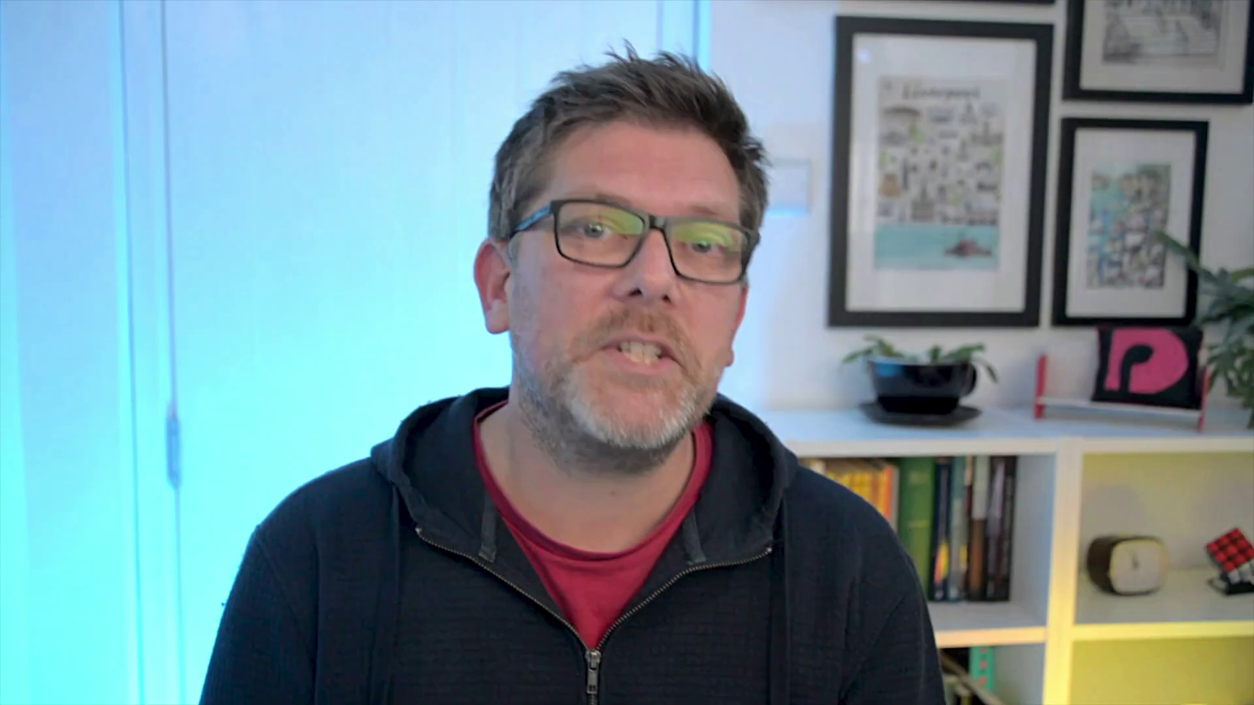
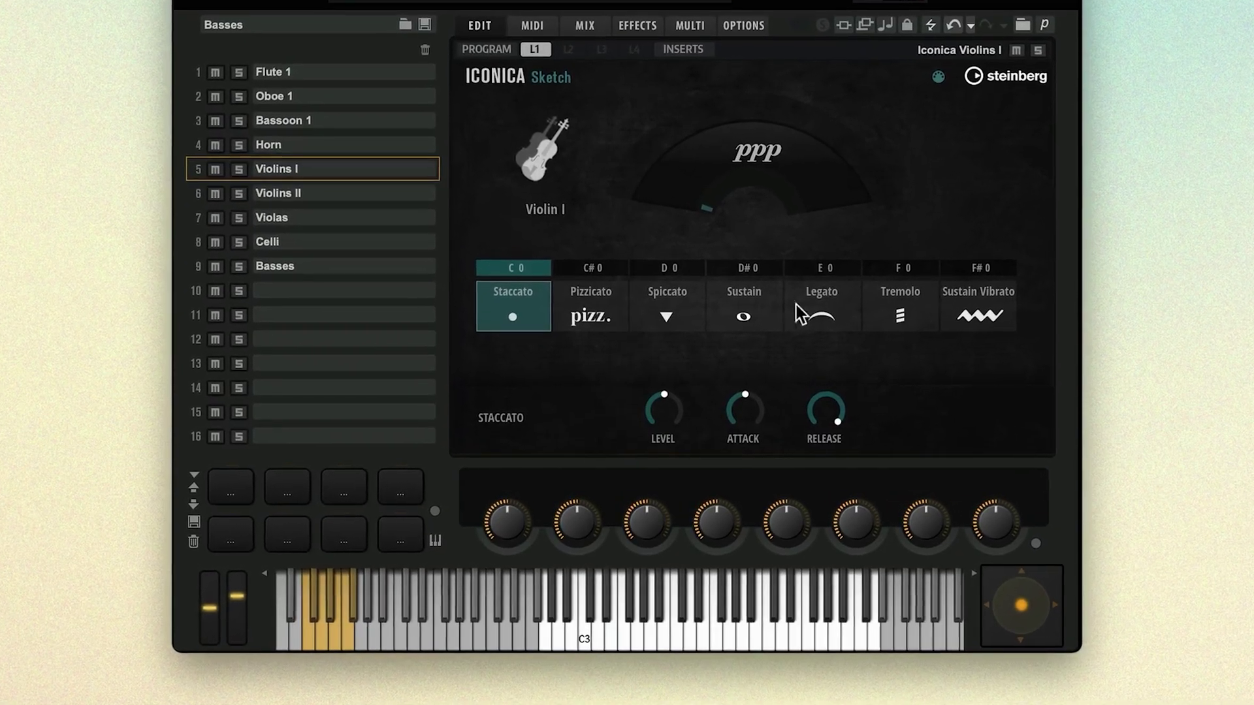
- Try out the Iconica Sketch Violin I articulations, including Spiccato, Sustain, Pizzicato and Legato, ending on Sustain
{"action": "left_click", "coordinate": [675, 296]}
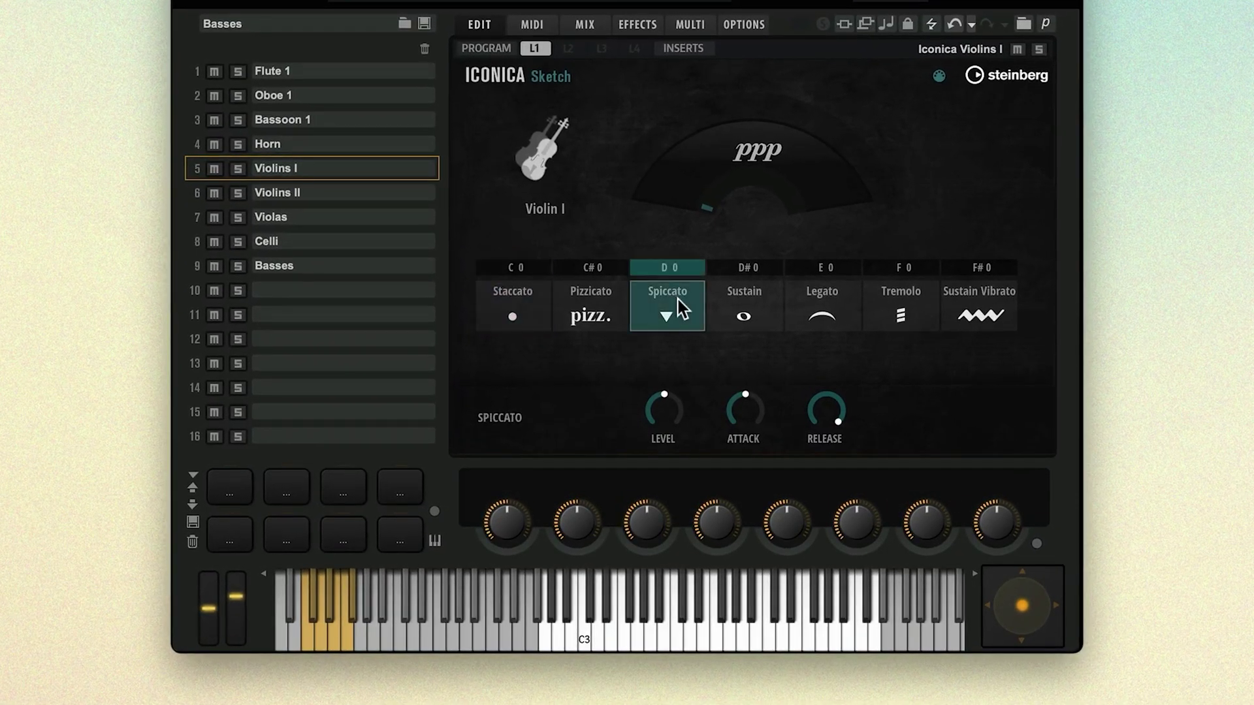
{"action": "left_click", "coordinate": [713, 305]}
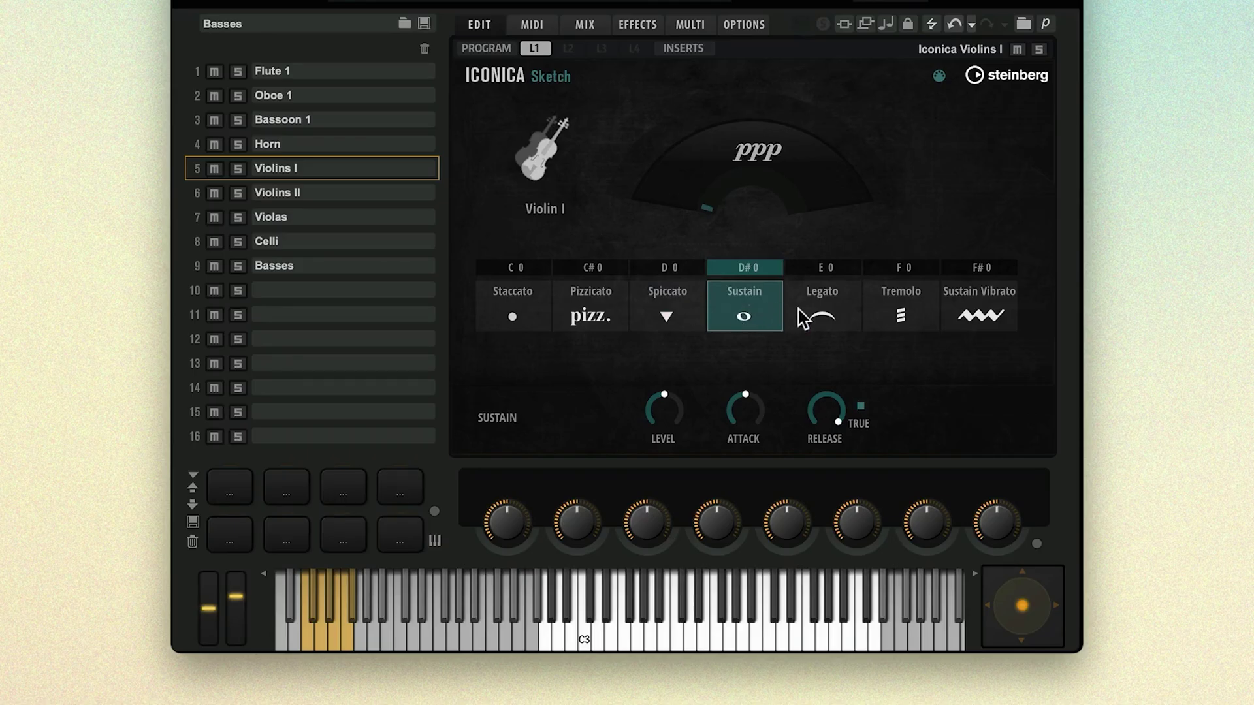
{"action": "left_click", "coordinate": [616, 305]}
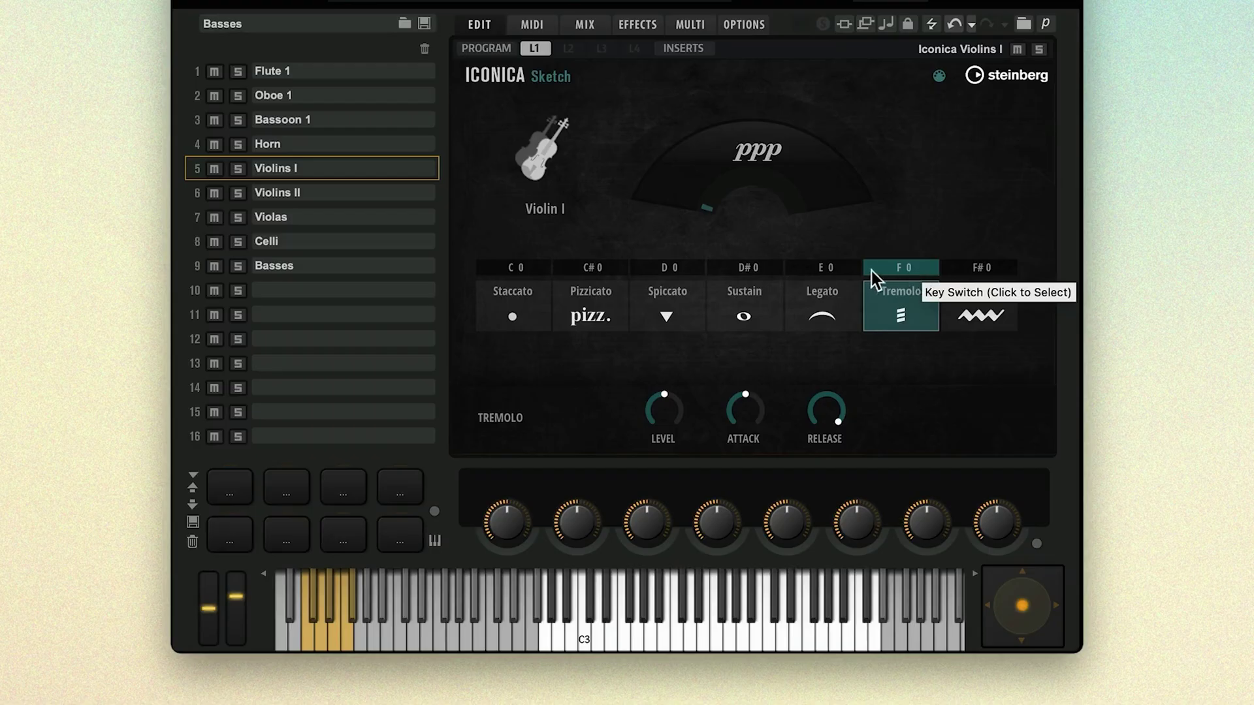
{"action": "left_click", "coordinate": [849, 274]}
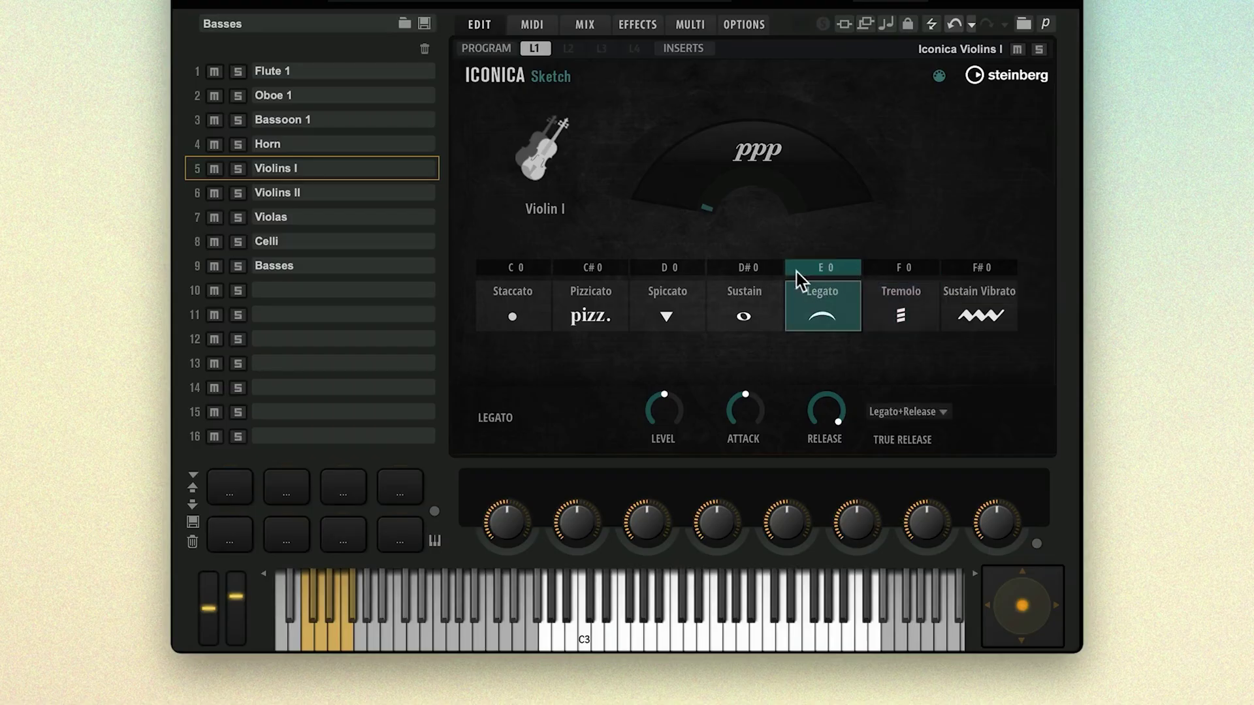
{"action": "left_click", "coordinate": [775, 281]}
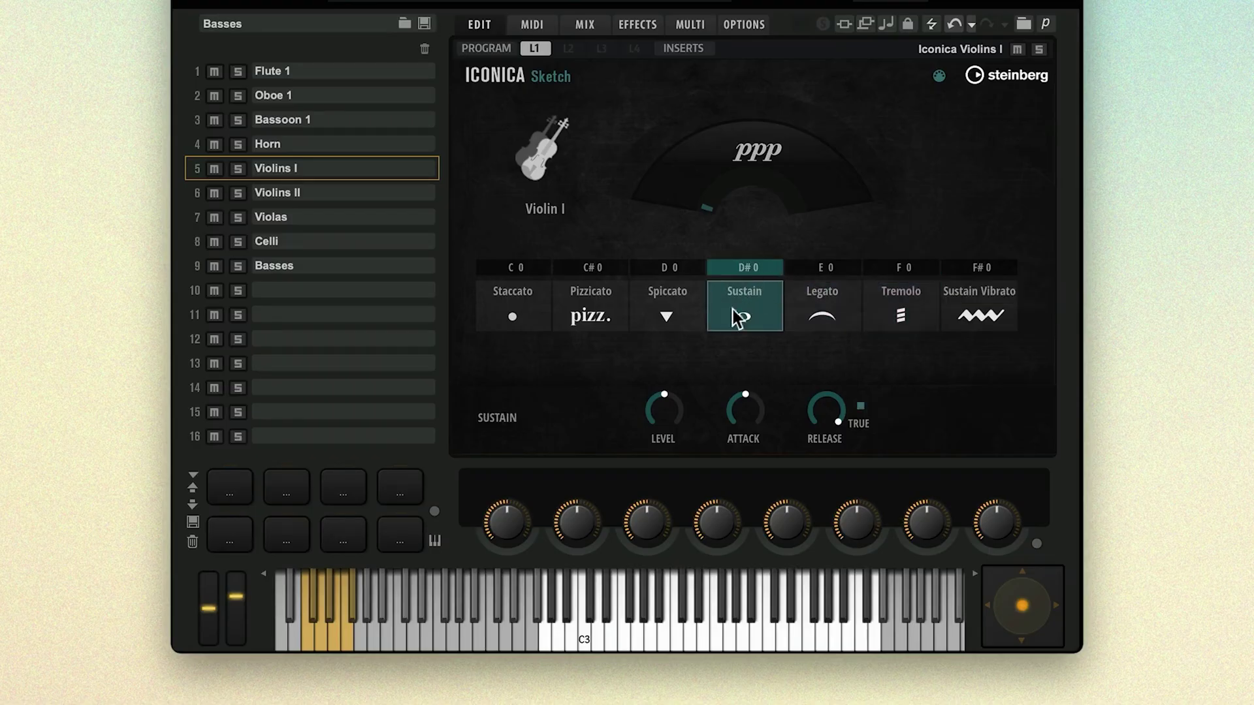
- Trigger Violin I's articulations with the highlighted keyswitch notes on the instrument's on-screen keyboard
{"action": "left_click", "coordinate": [310, 632]}
{"action": "left_click", "coordinate": [319, 633]}
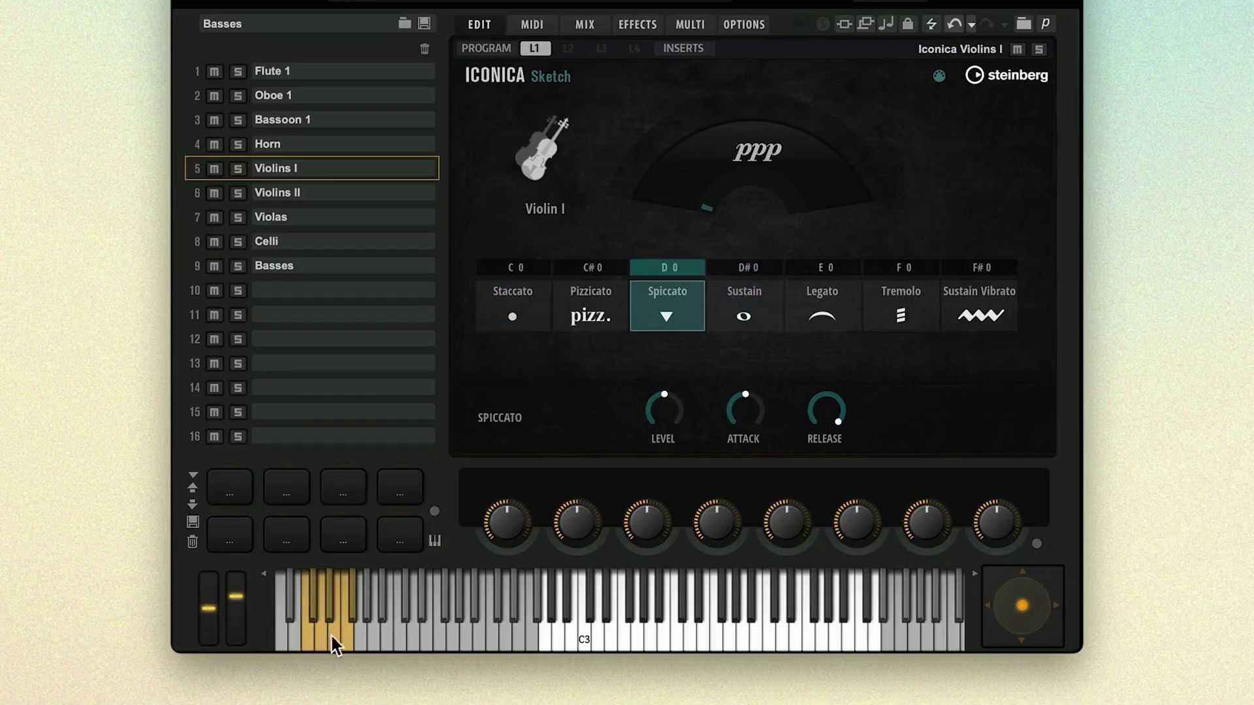
{"action": "left_click", "coordinate": [331, 633]}
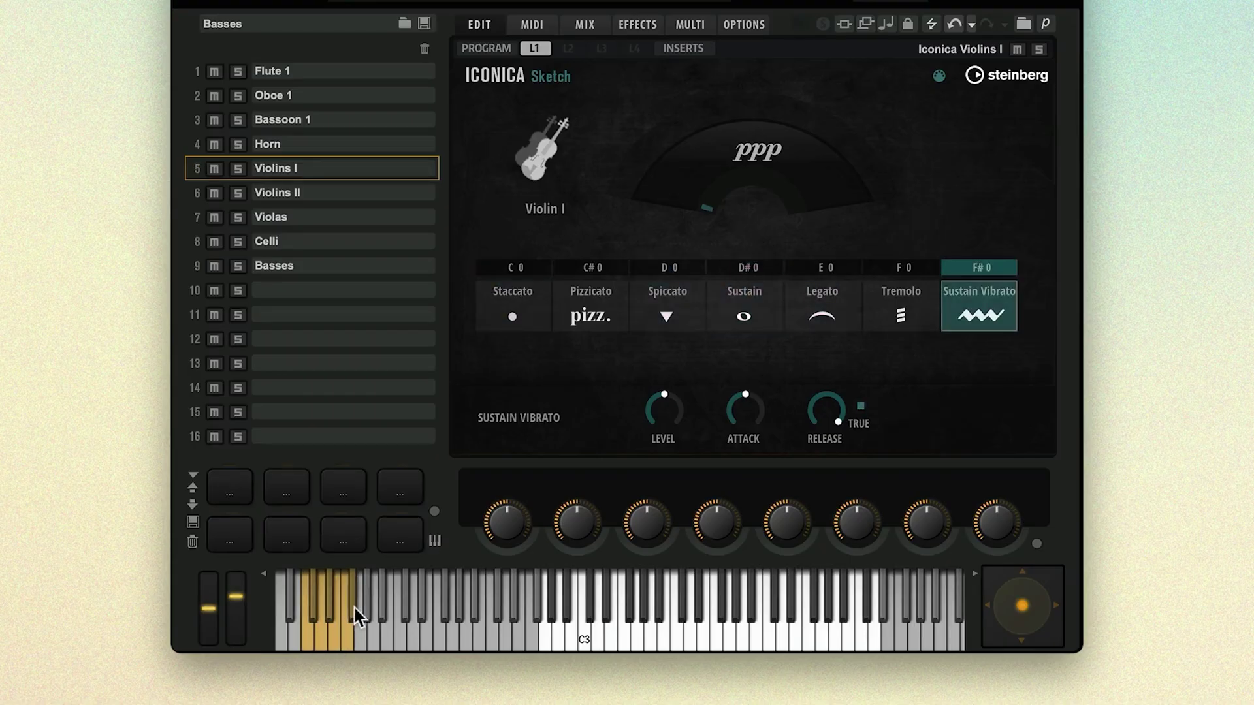
{"action": "left_click", "coordinate": [331, 609]}
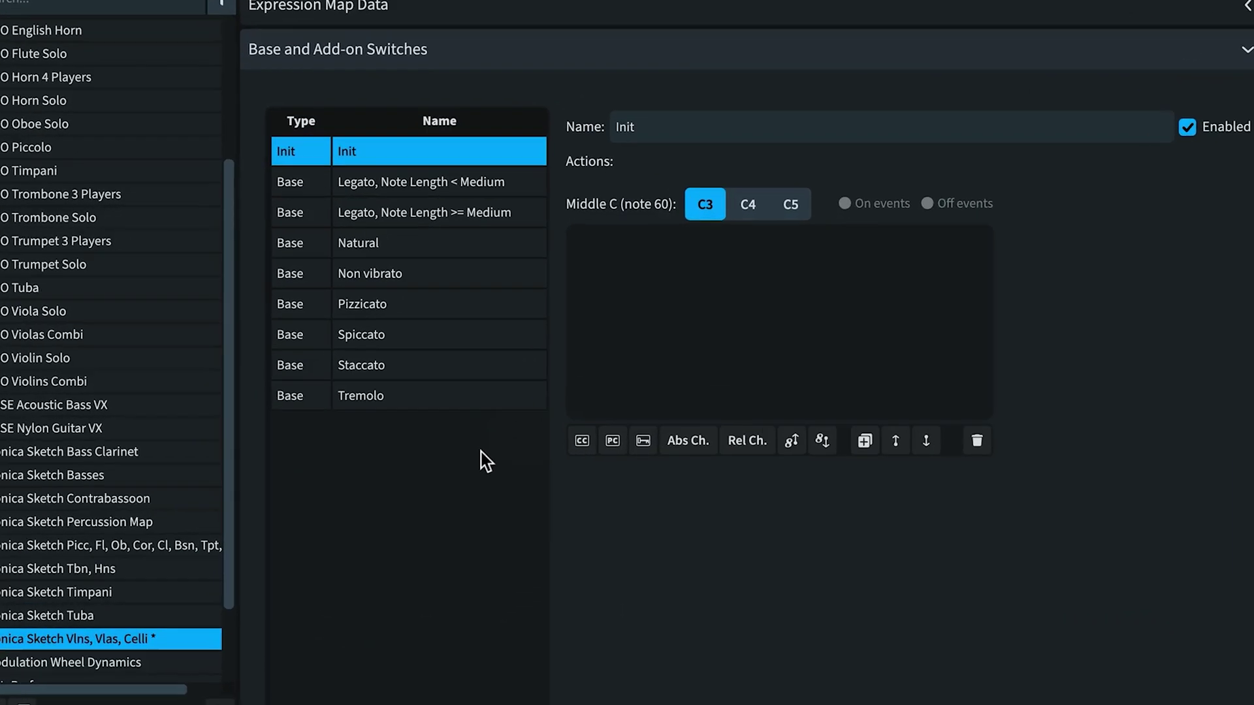
- Inspect the Pizzicato base switch in the expression map, and trigger the matching C#0 keyswitch in the Violin I instrument
{"action": "left_click", "coordinate": [444, 306]}
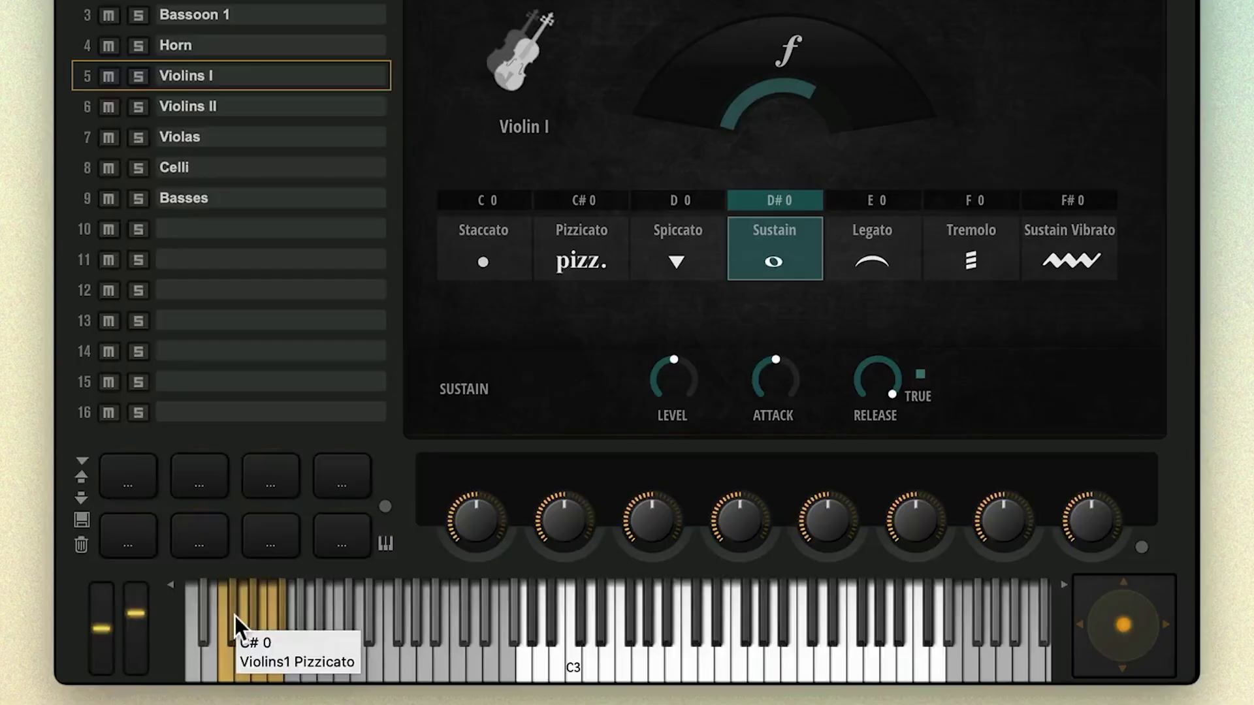
{"action": "left_click", "coordinate": [234, 616]}
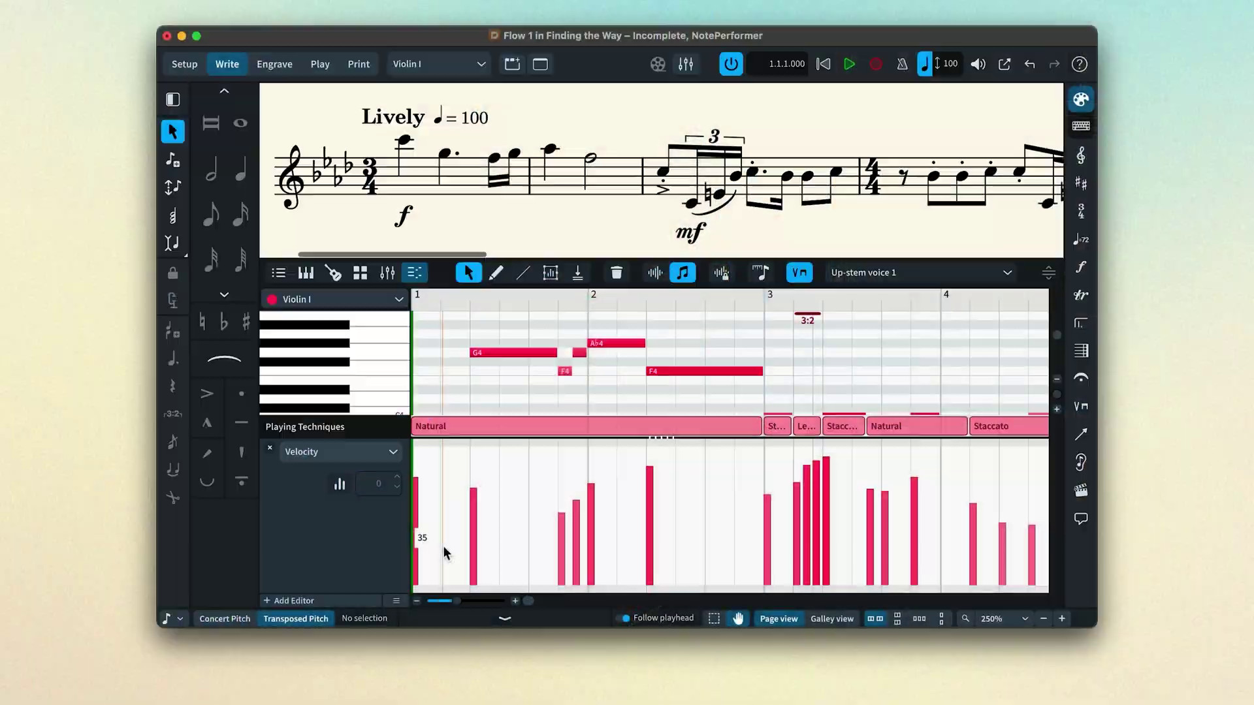
- Marquee-select the velocity bars following the first note in bars 1 and 2 of Violin I
{"action": "left_click_drag", "start_coordinate": [443, 546], "coordinate": [608, 484]}
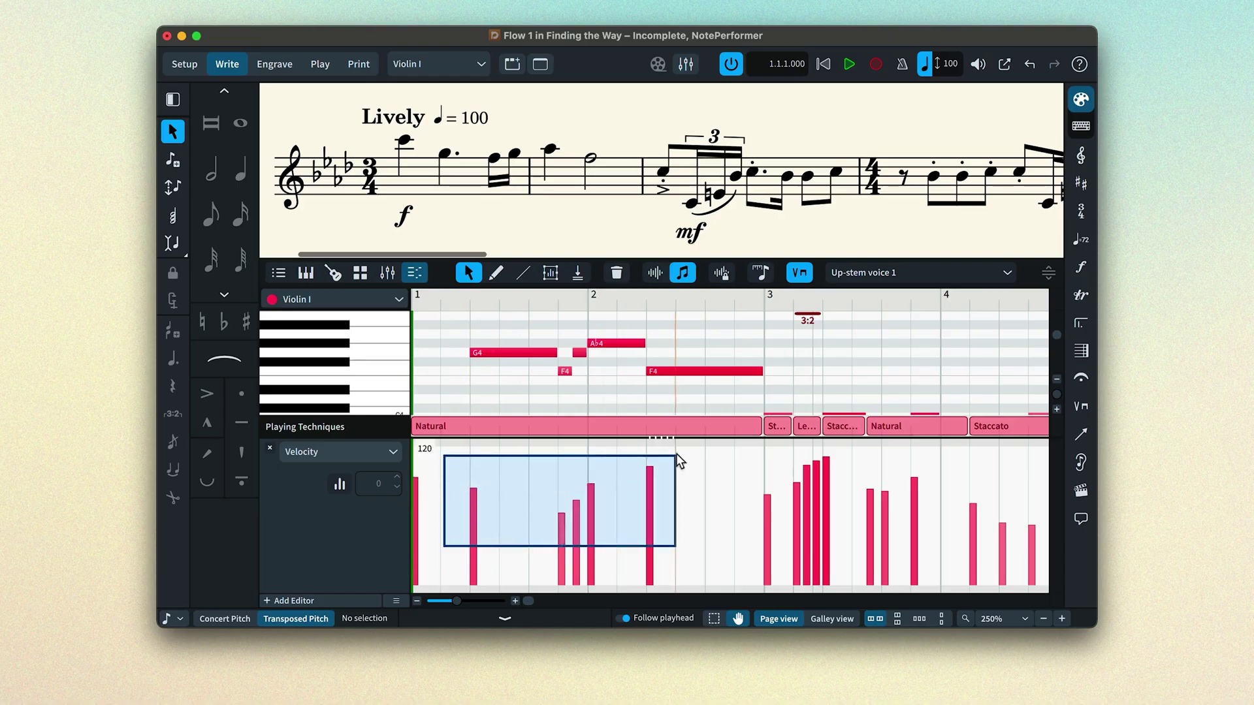
{"action": "left_click_drag", "start_coordinate": [676, 453], "coordinate": [680, 457]}
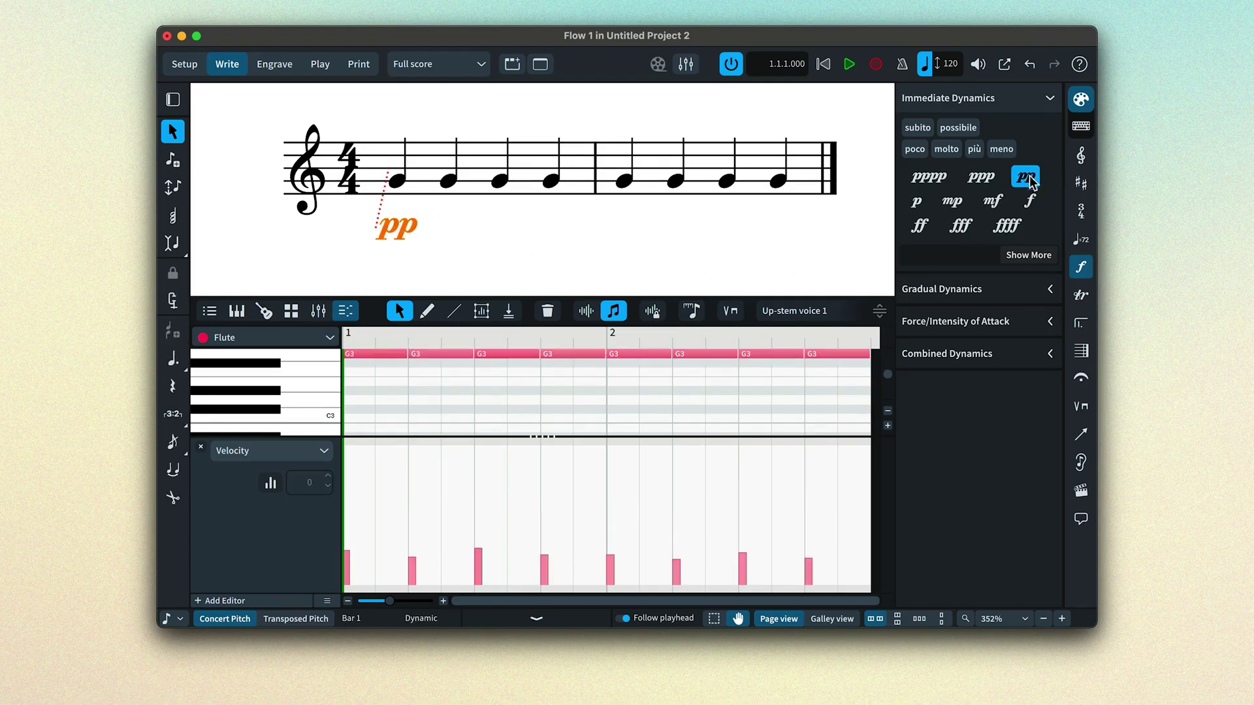
- Add an ff dynamic at the first note of bar 2 in the Flute part
{"action": "left_click", "coordinate": [625, 178]}
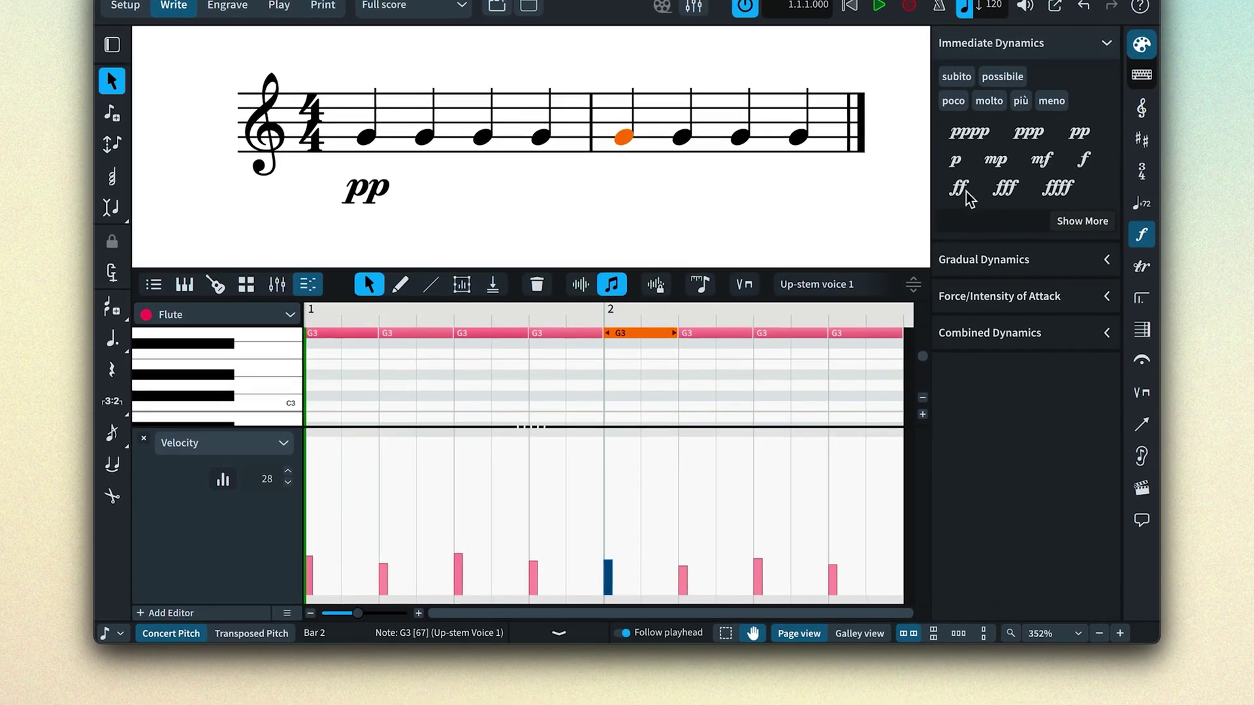
{"action": "left_click", "coordinate": [964, 191]}
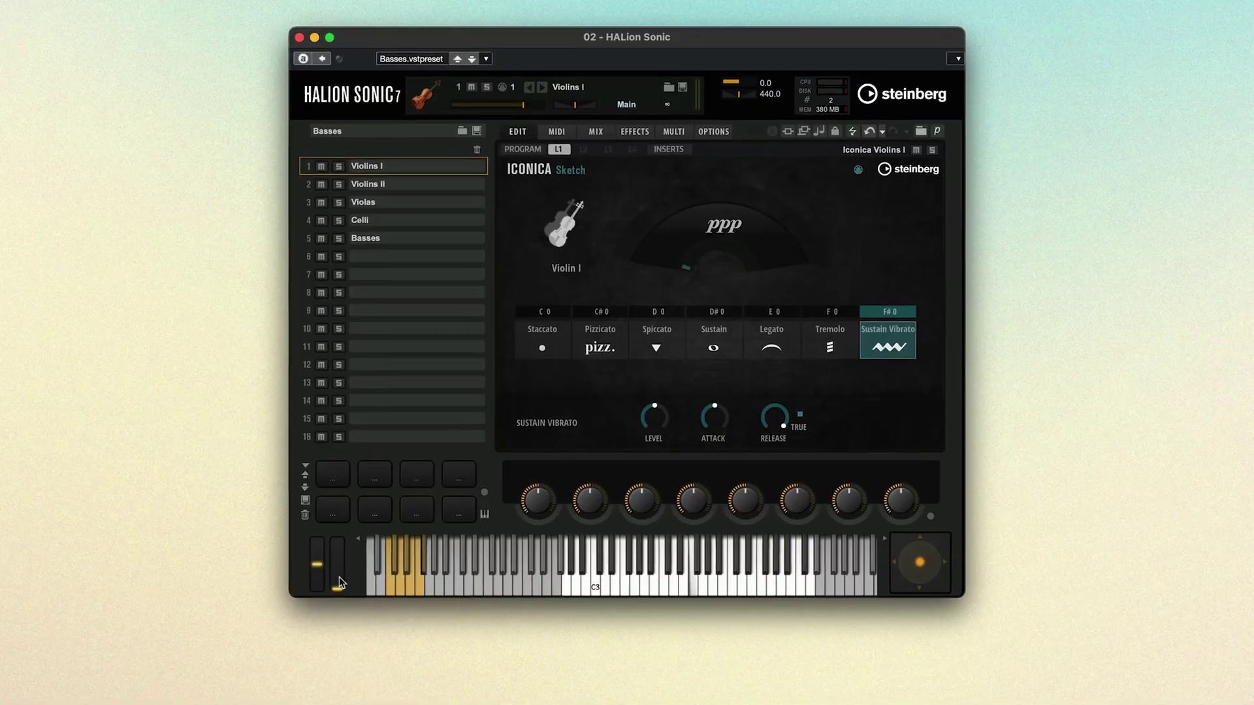
- Move Violin I's modulation wheel in HALion Sonic, and switch the Violin's CC 1 editor lane to Dynamics in Dorico
{"action": "left_click_drag", "start_coordinate": [327, 582], "coordinate": [230, 593]}
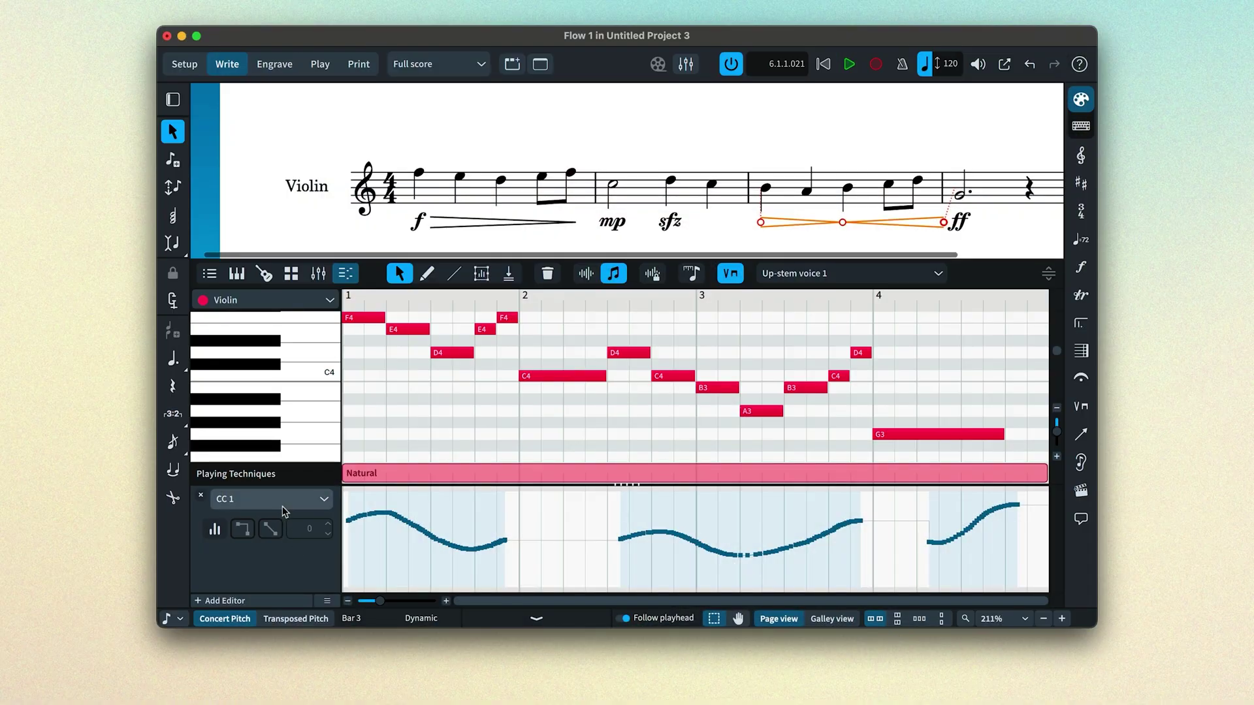
{"action": "left_click", "coordinate": [282, 507]}
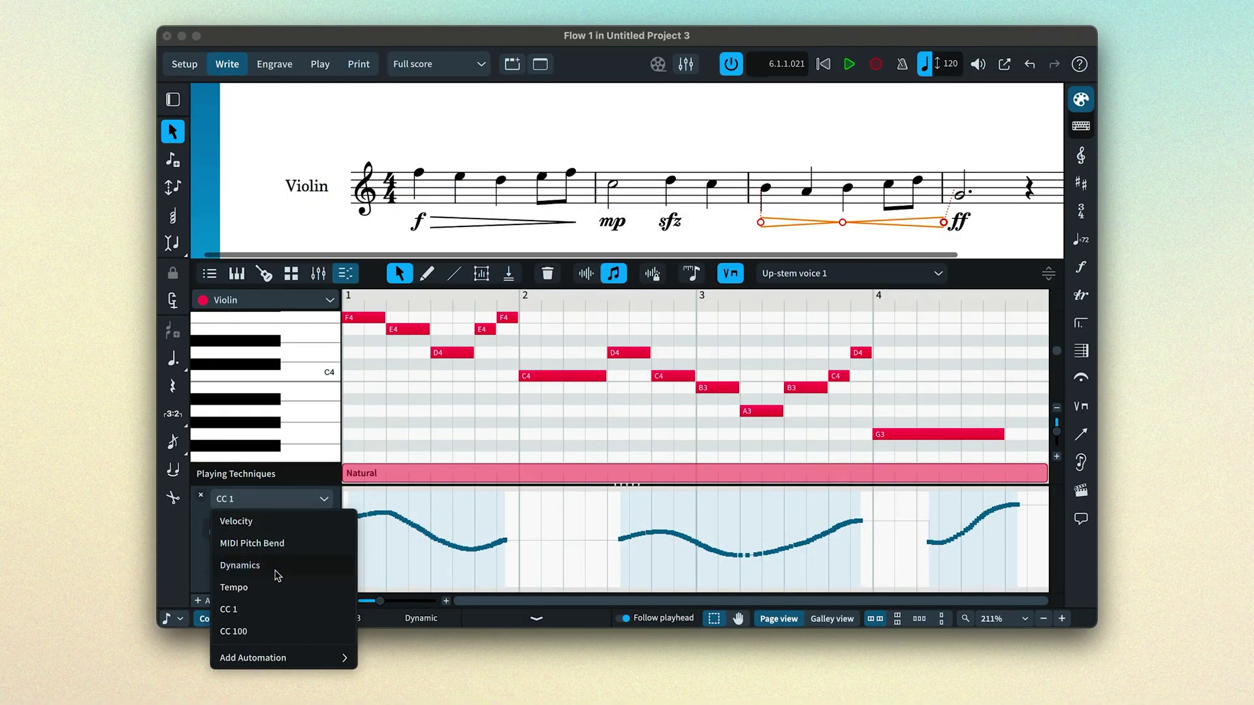
{"action": "left_click", "coordinate": [277, 567]}
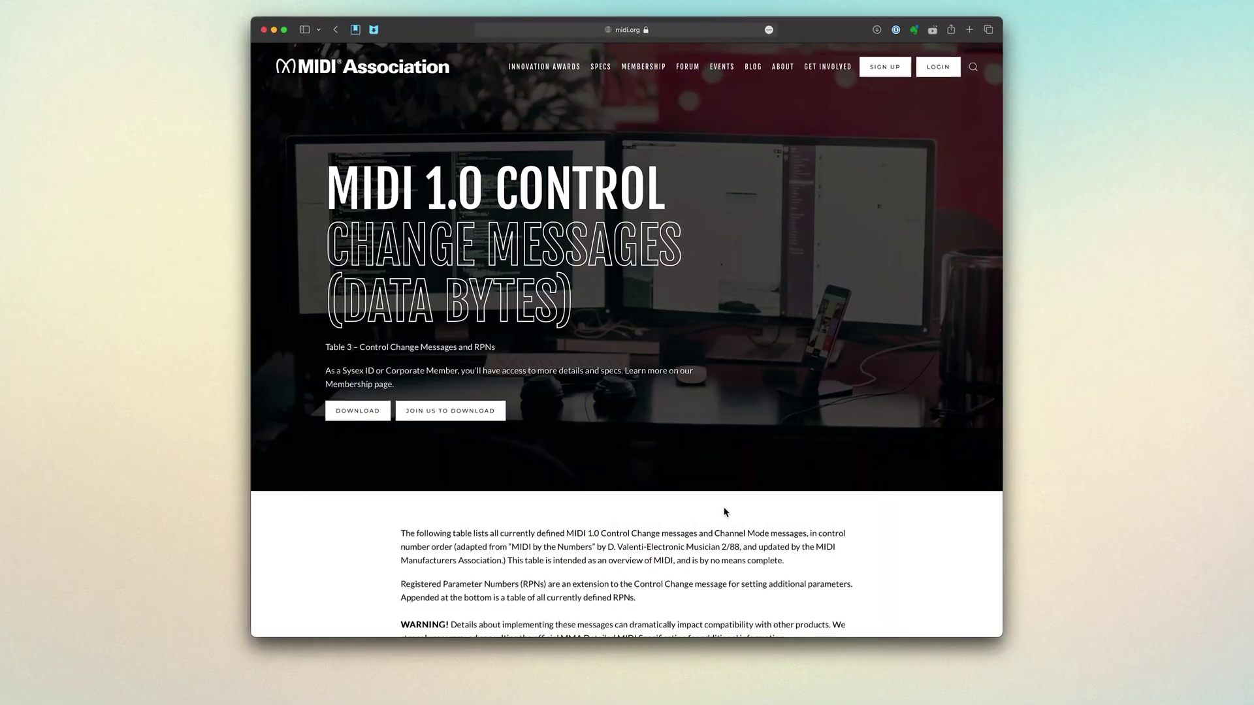
- Switch to the MIDI Association page and examine the control change table, highlighting Modulation Wheel and Expression Controller
{"action": "scroll", "coordinate": [724, 512], "scroll_direction": "down", "scroll_amount": 15}
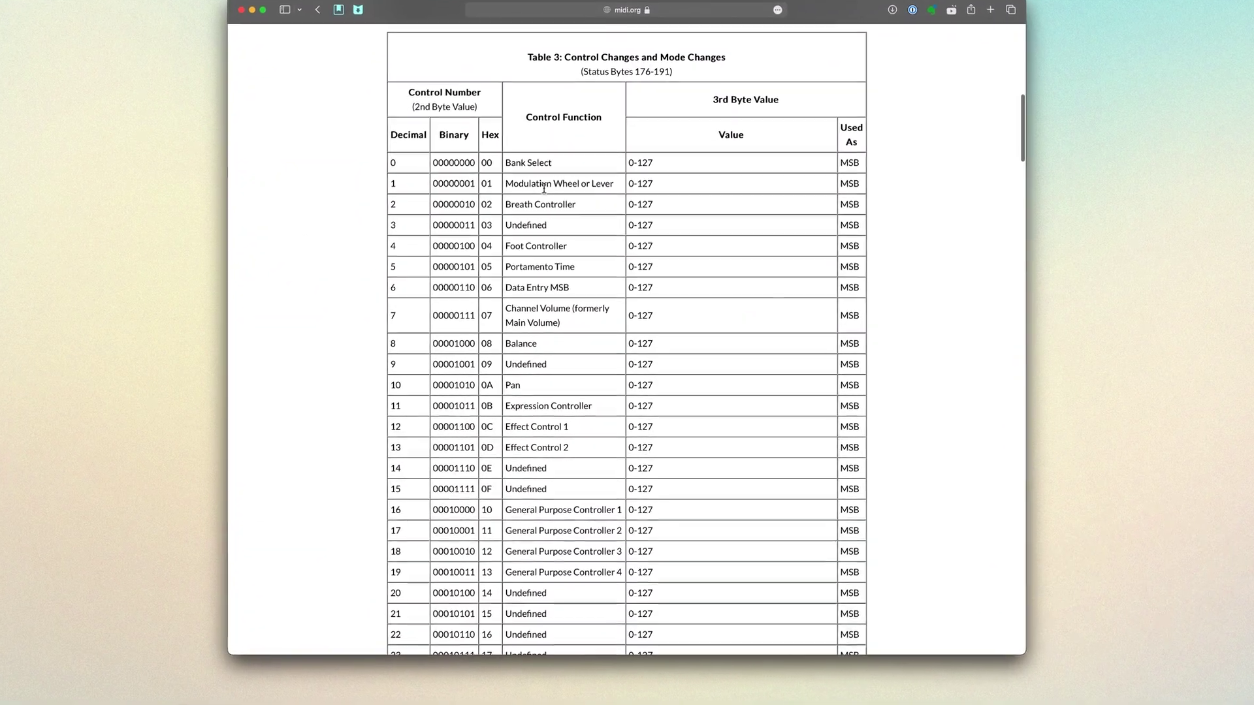
{"action": "double_click", "coordinate": [527, 185]}
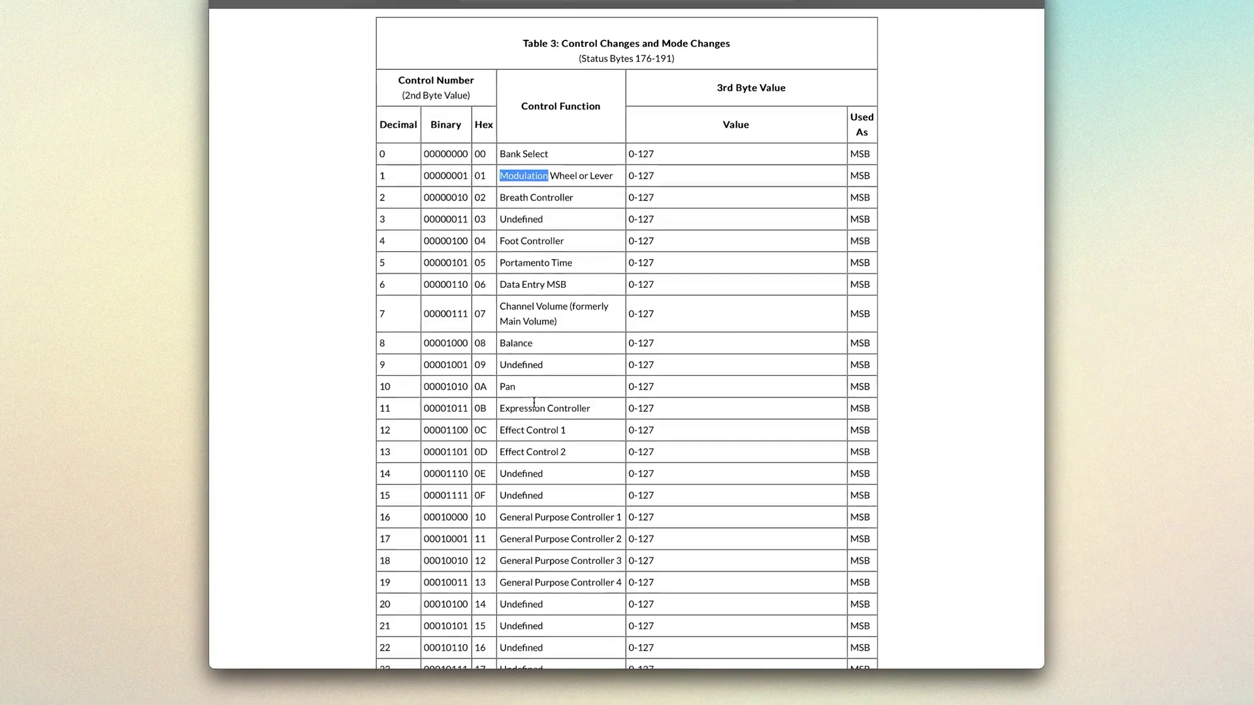
{"action": "double_click", "coordinate": [524, 407]}
{"action": "scroll", "coordinate": [531, 407], "scroll_direction": "down", "scroll_amount": 1}
{"action": "scroll", "coordinate": [527, 409], "scroll_direction": "down", "scroll_amount": 20}
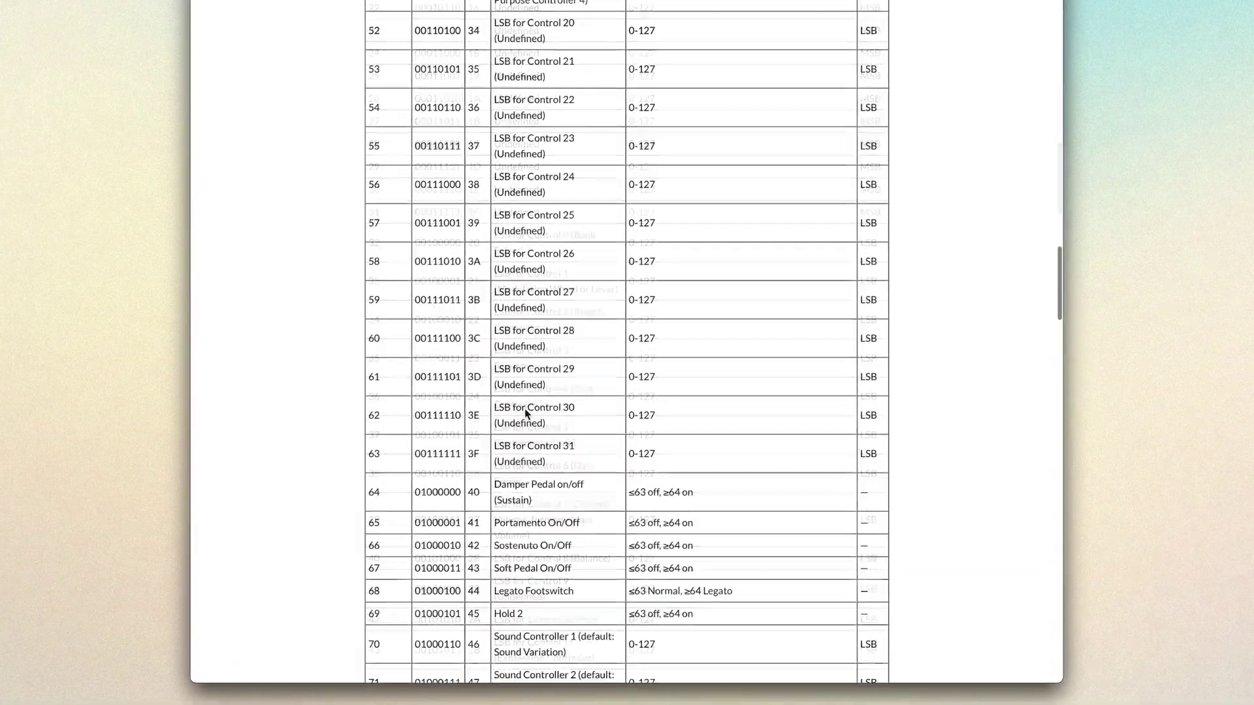
{"action": "triple_click", "coordinate": [531, 352]}
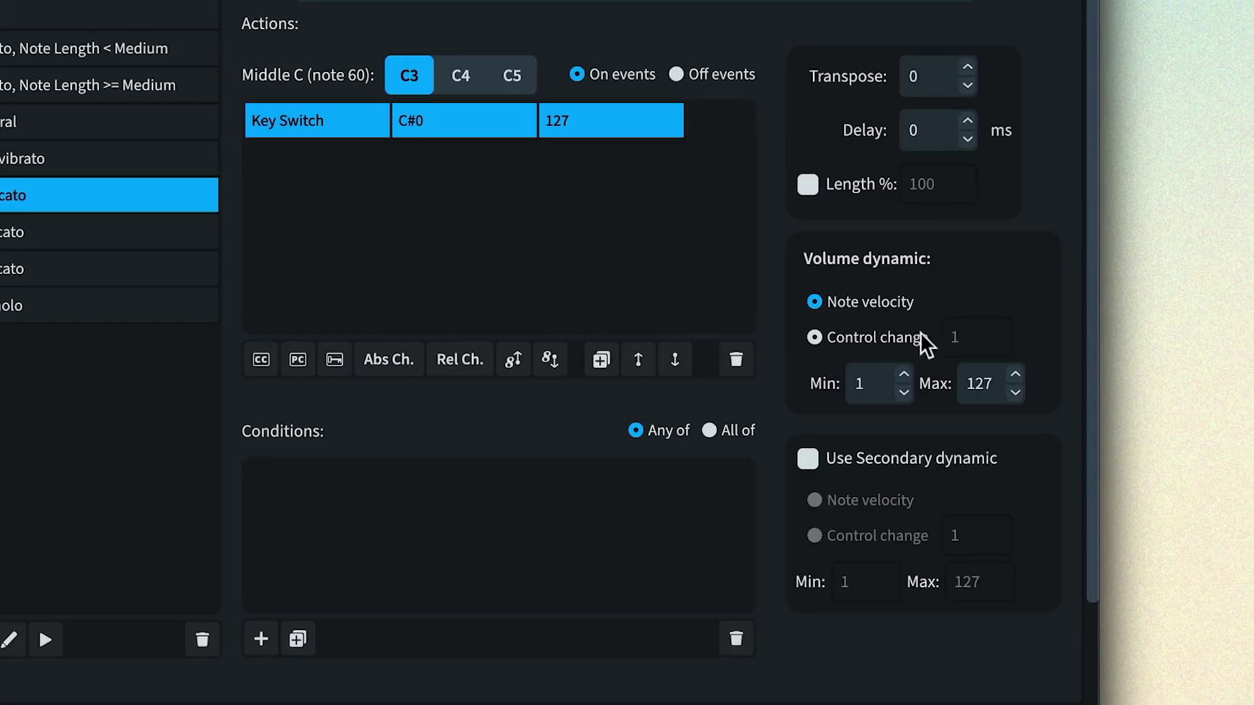
- Set the volume dynamic of the Pizzicato switch to Control change in Dorico's expression map
{"action": "left_click", "coordinate": [911, 338]}
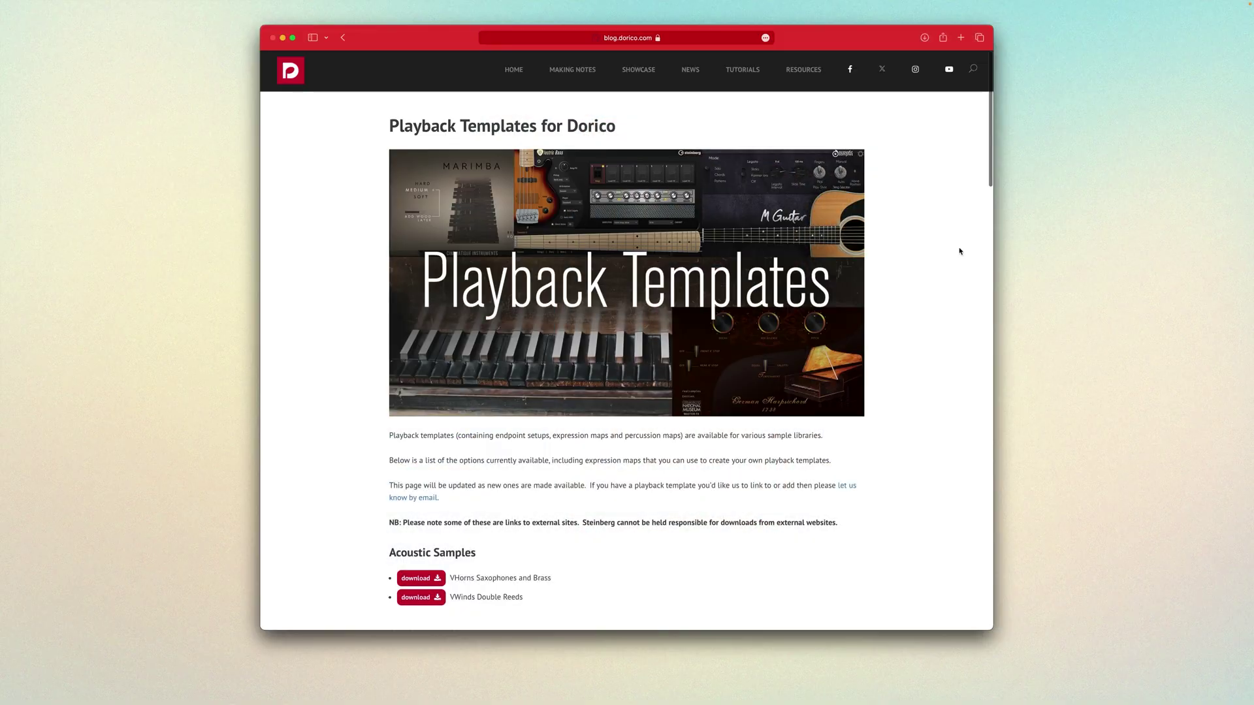
- Browse the Playback Templates for Dorico page on the Dorico blog for the available third-party sample libraries
{"action": "scroll", "coordinate": [960, 252], "scroll_direction": "down", "scroll_amount": 5}
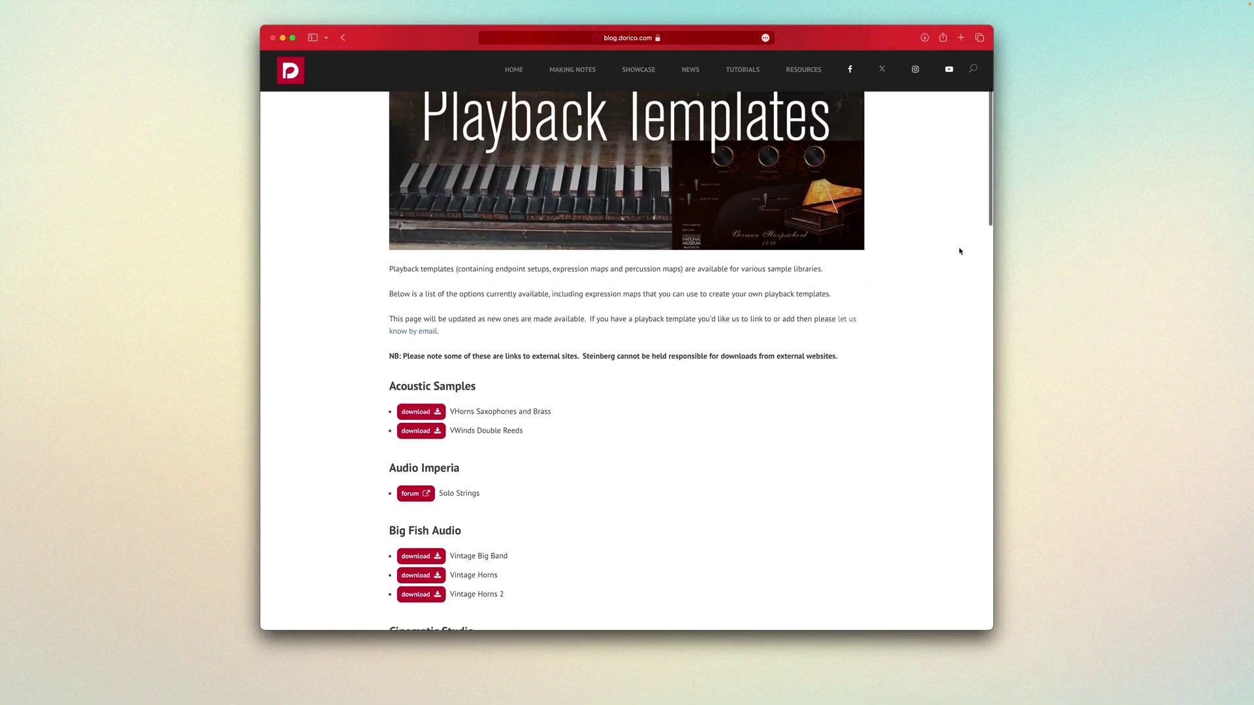
{"action": "scroll", "coordinate": [960, 251], "scroll_direction": "down", "scroll_amount": 4}
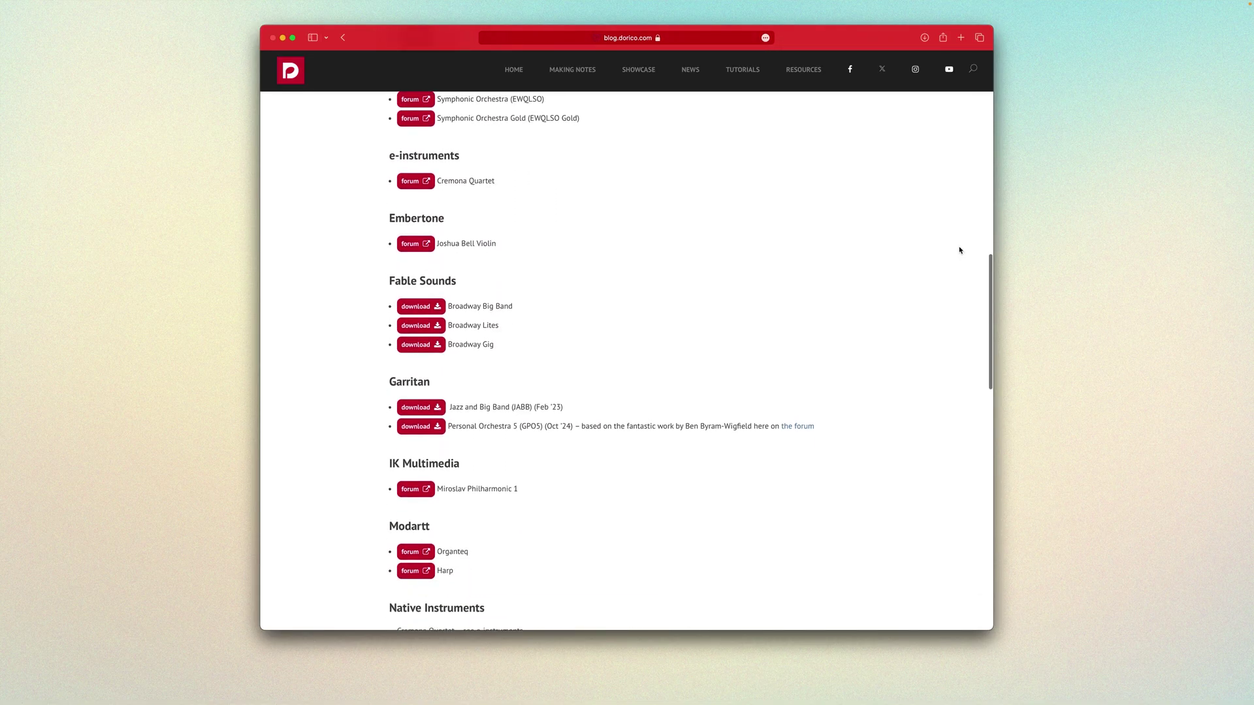
{"action": "scroll", "coordinate": [960, 251], "scroll_direction": "down", "scroll_amount": 5}
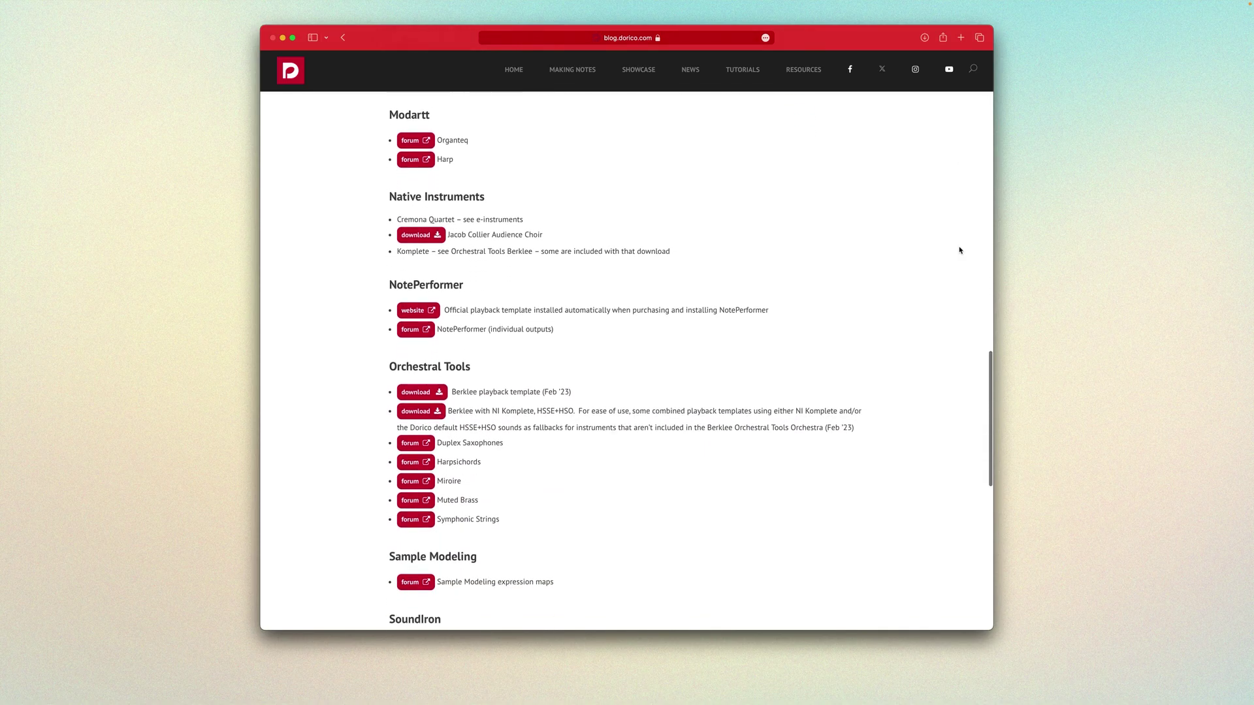
{"action": "scroll", "coordinate": [960, 251], "scroll_direction": "down", "scroll_amount": 8}
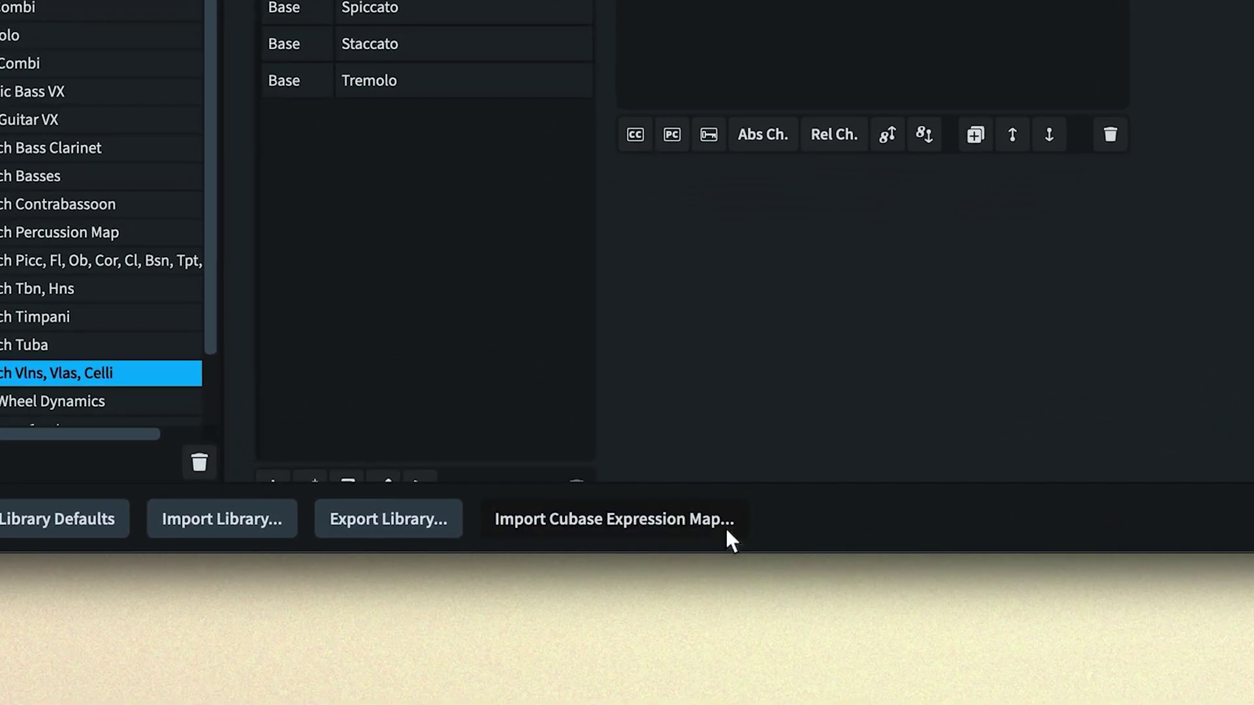
- Start importing a Cubase expression map into Dorico's expression map library
{"action": "left_click", "coordinate": [720, 536]}
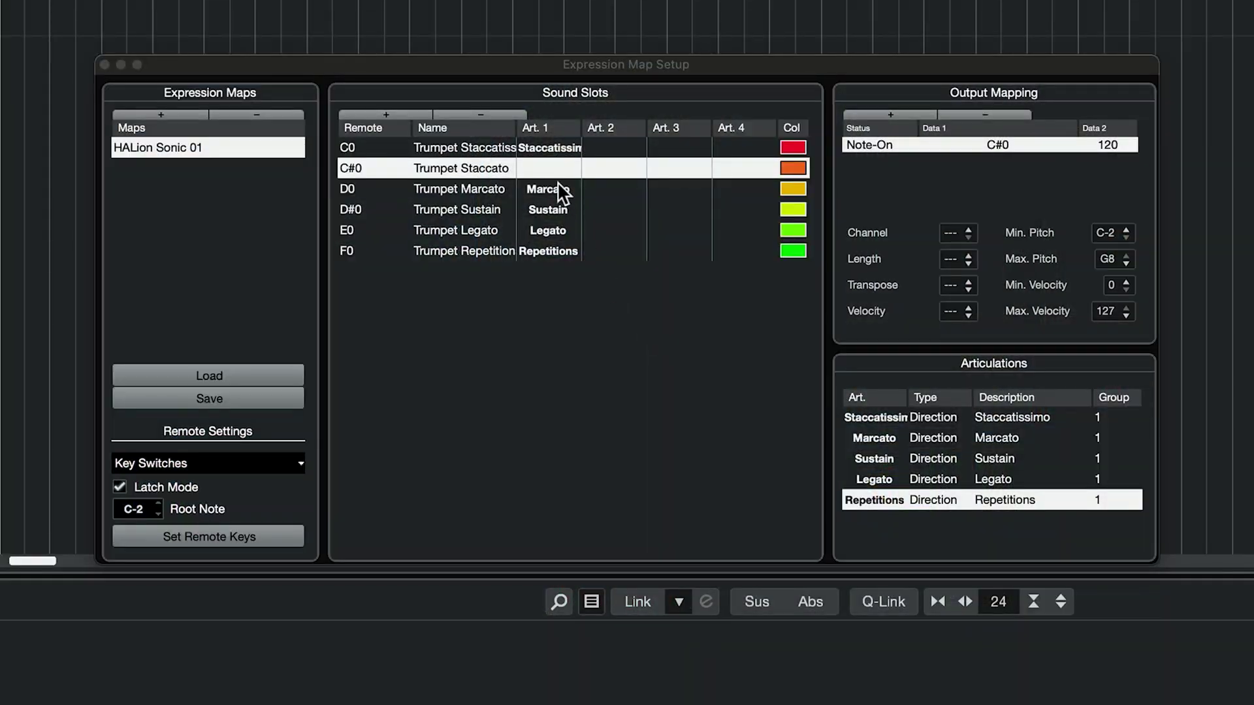
- Assign the Staccato length articulation to the first articulation of the Trumpet Staccato sound slot in Cubase's Expression Map Setup
{"action": "left_click", "coordinate": [555, 171]}
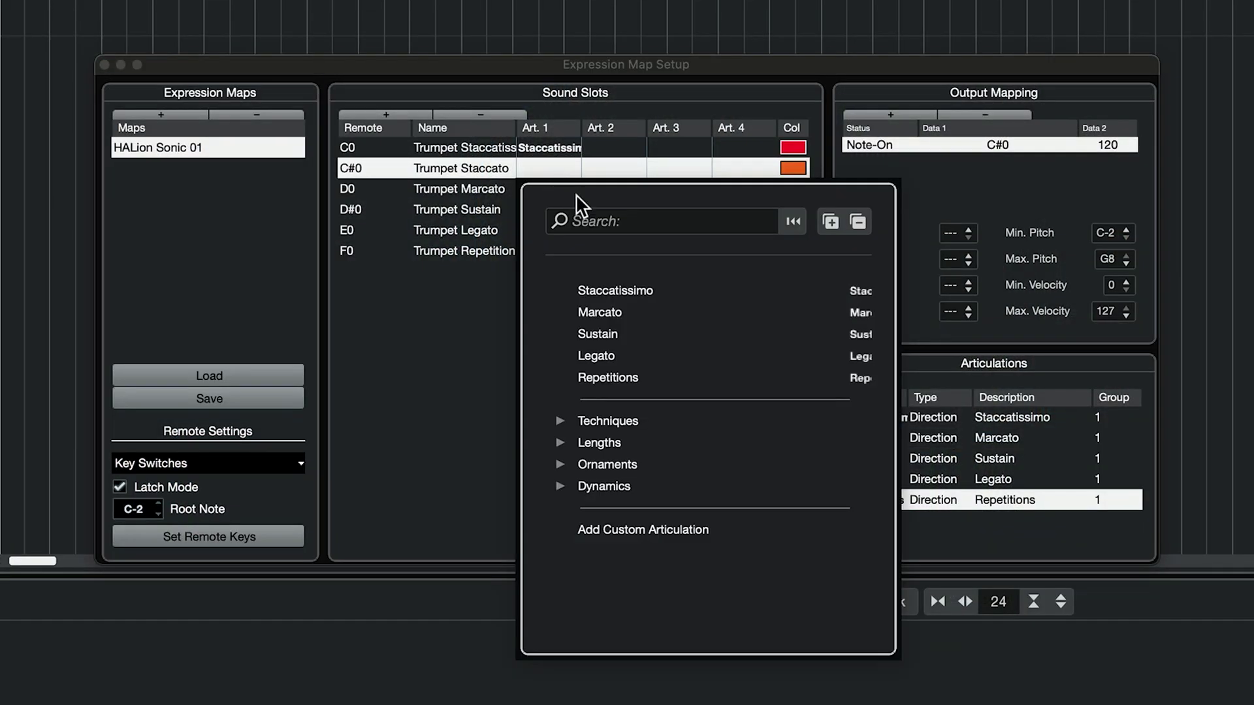
{"action": "left_click", "coordinate": [607, 219]}
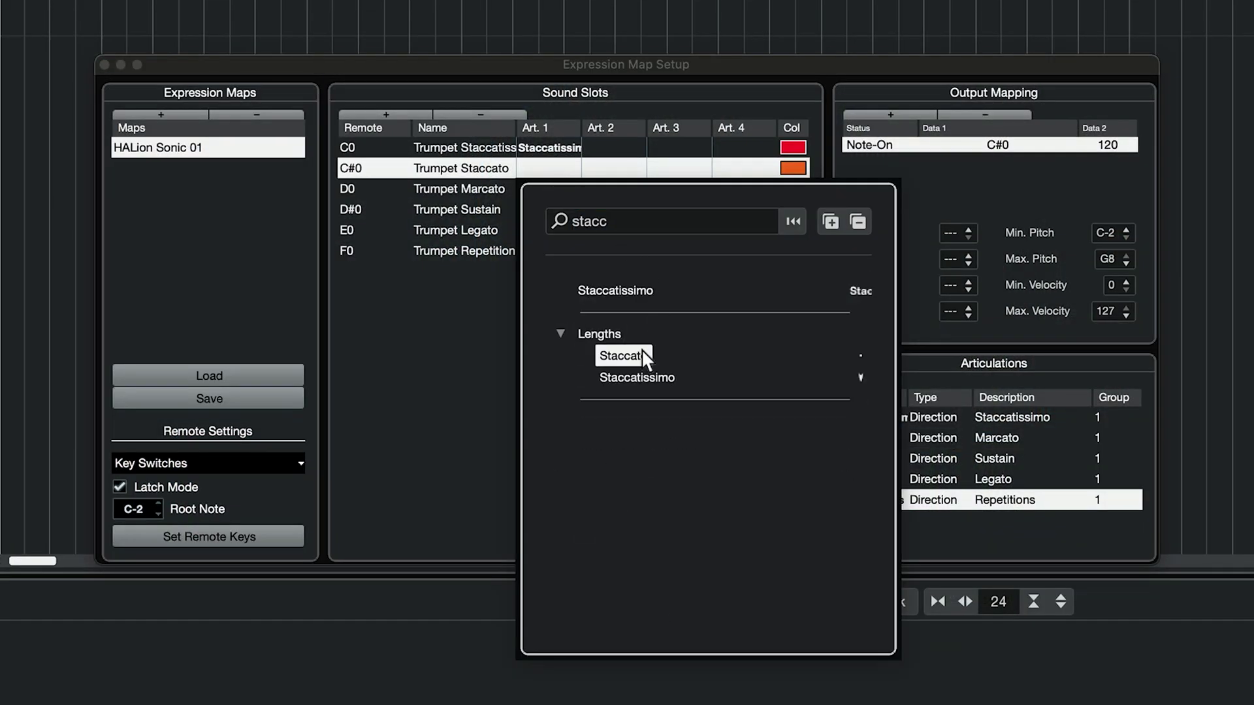
{"action": "left_click", "coordinate": [642, 355]}
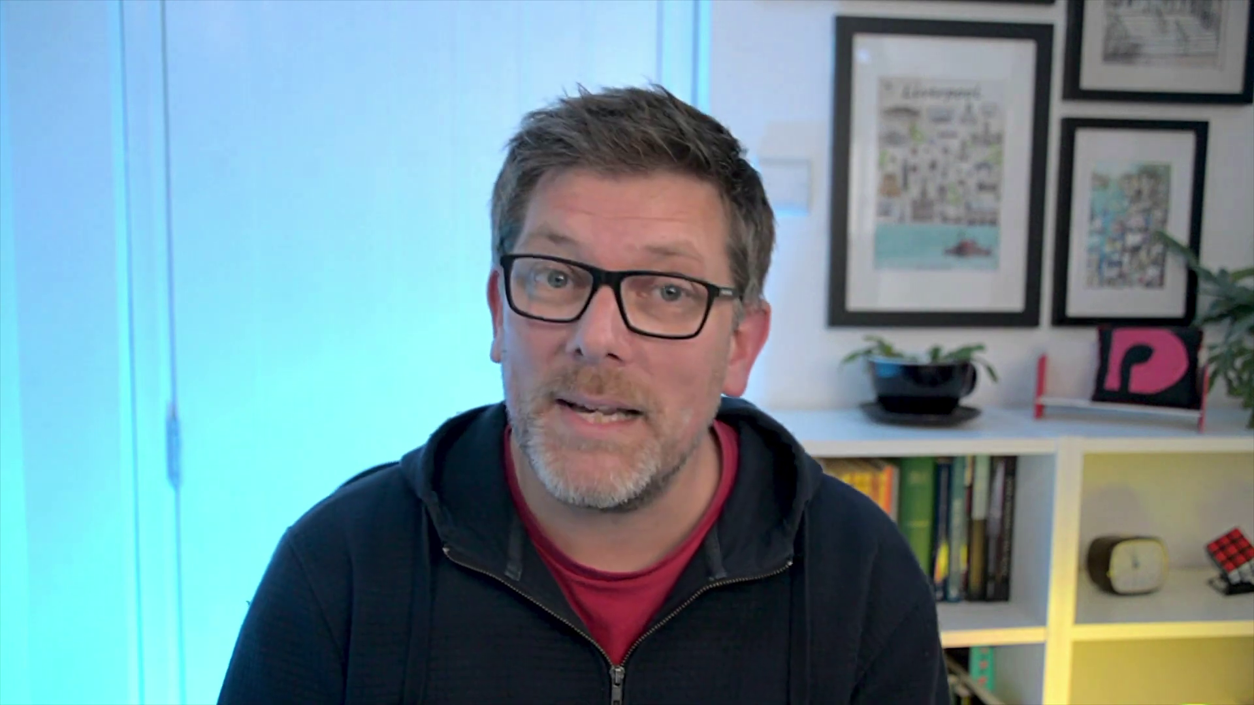